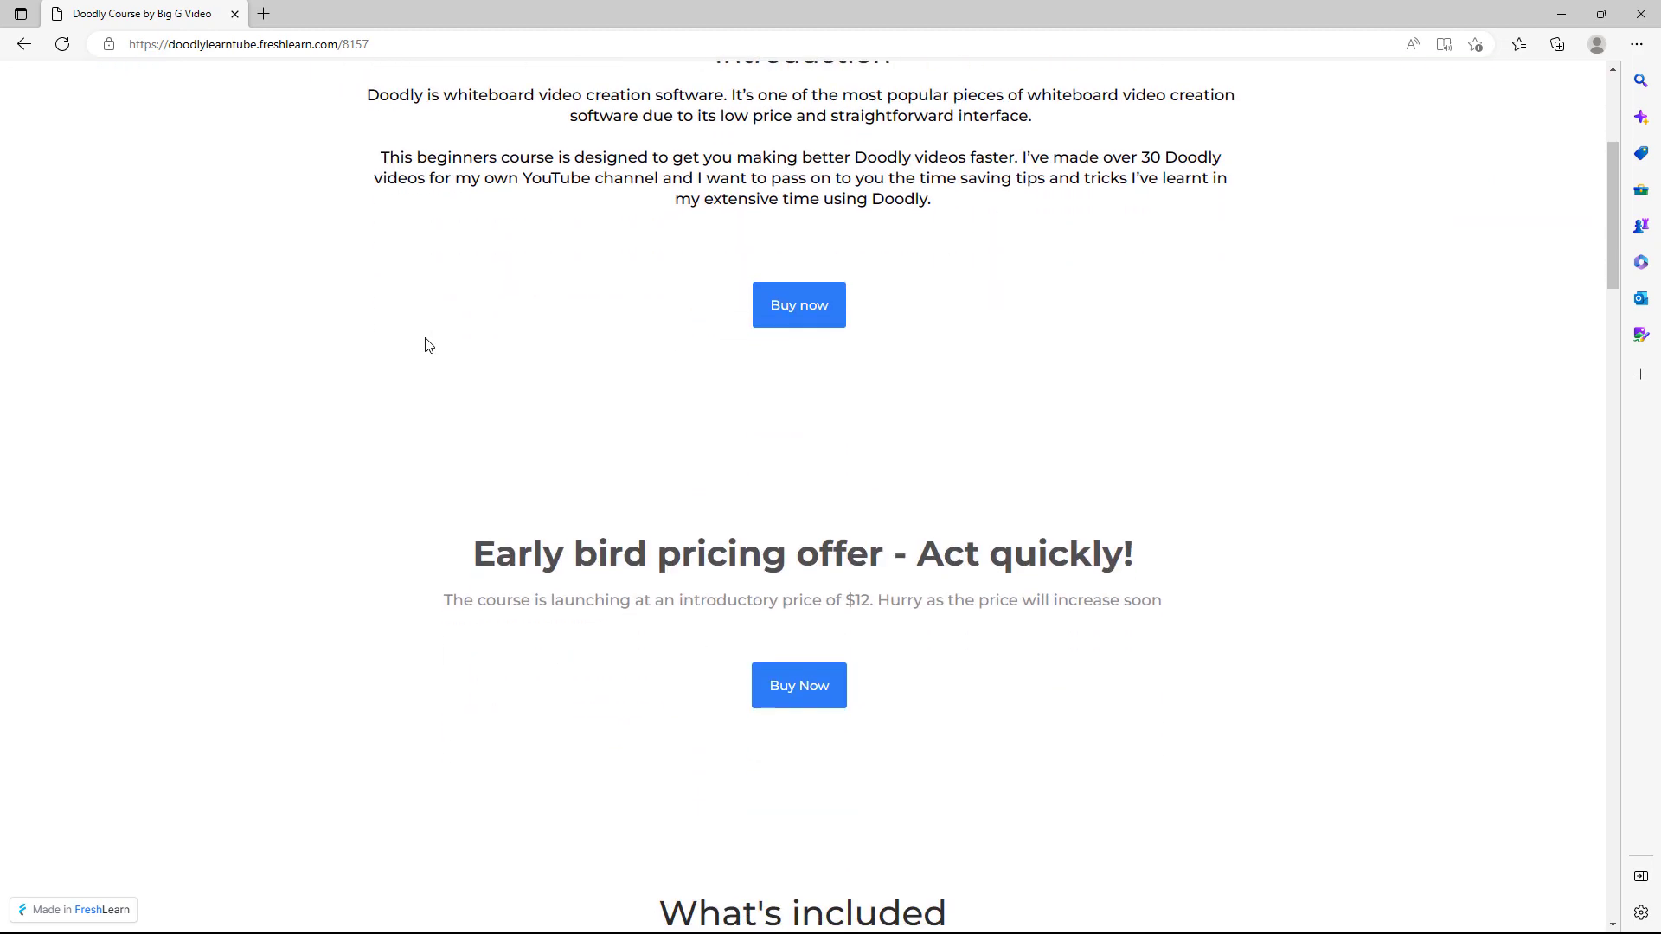
- Scroll the FreshLearn course page through the What's included, topics and Who is the course for sections
scroll(425, 344, "down", 8)
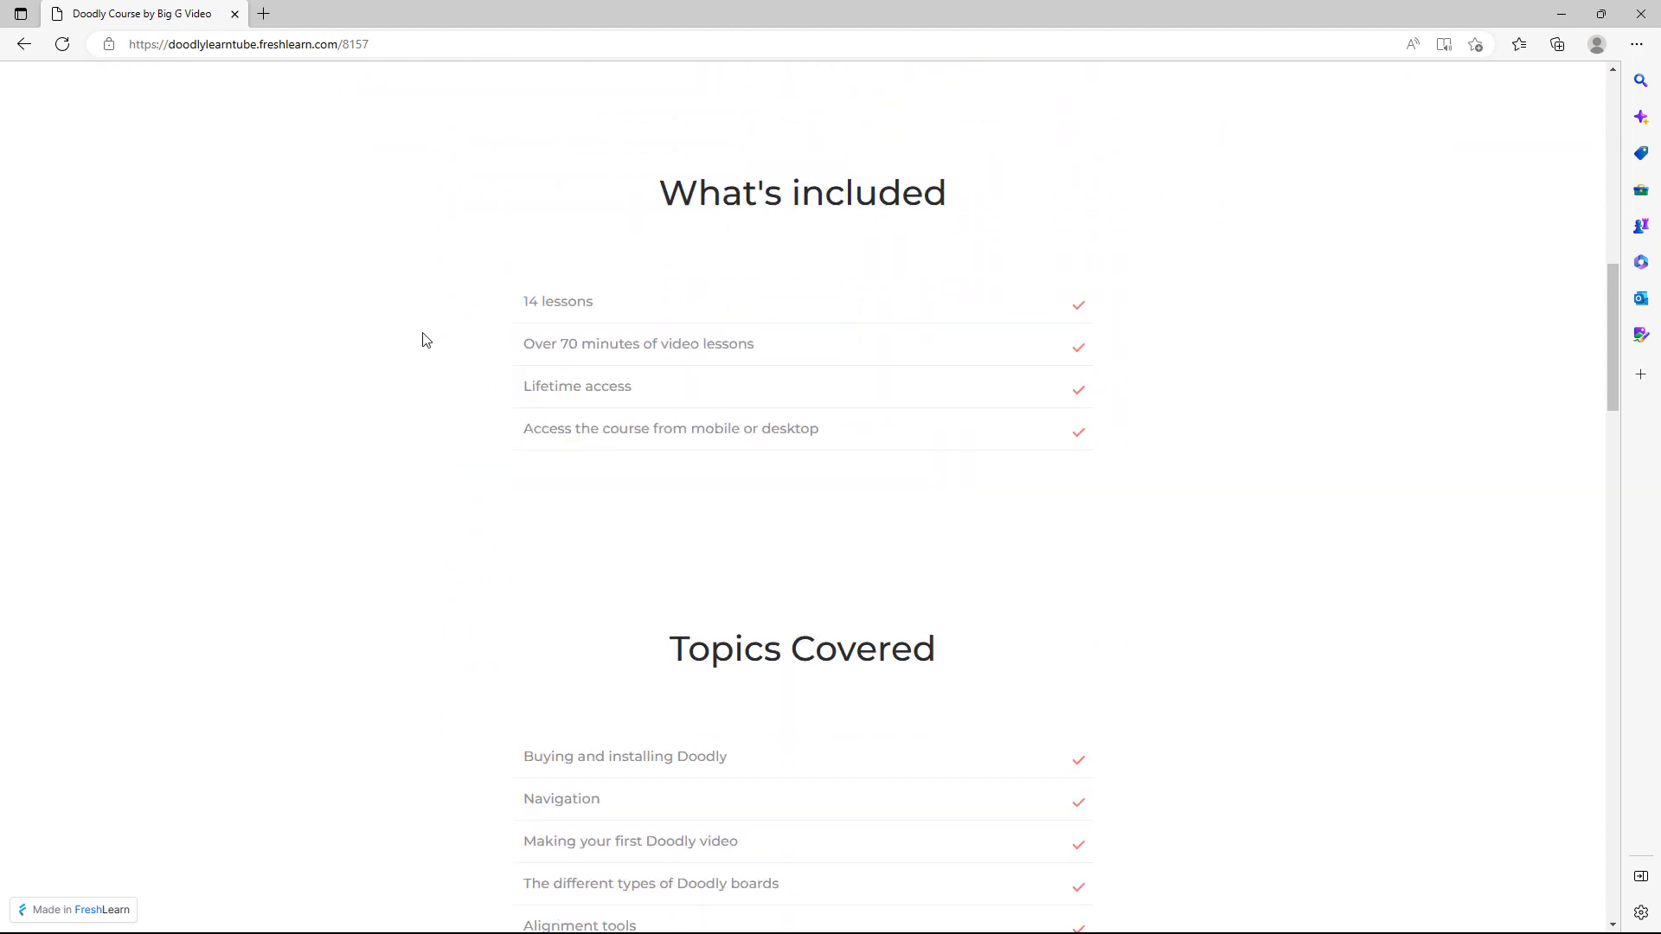
scroll(425, 339, "down", 14)
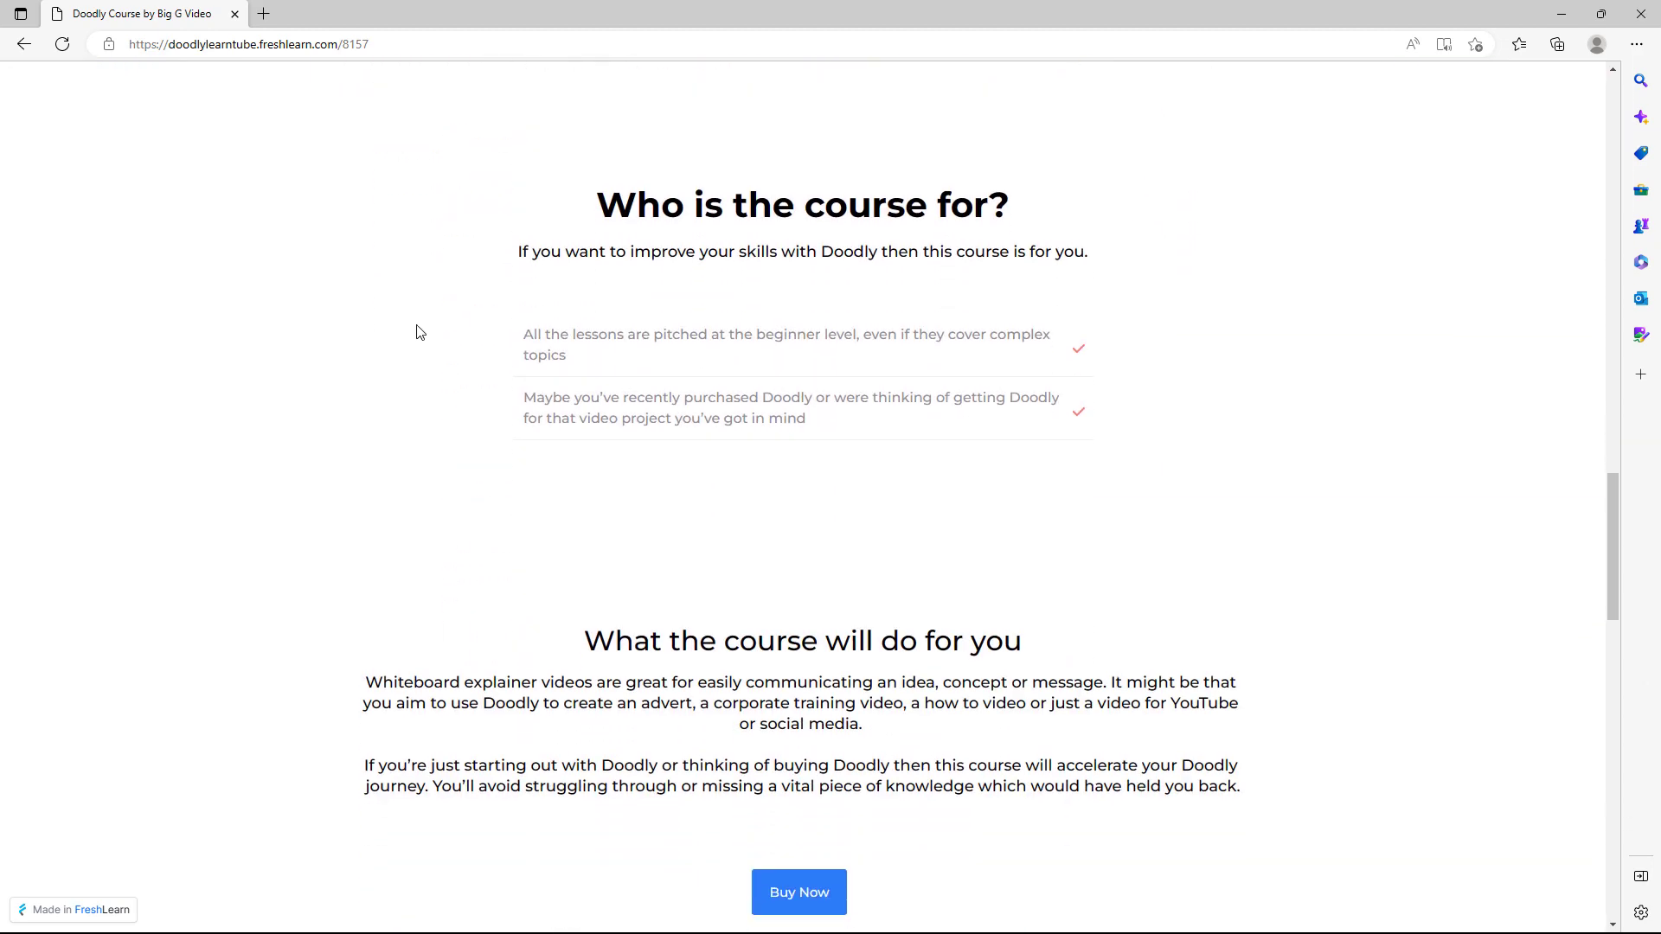
scroll(417, 328, "down", 12)
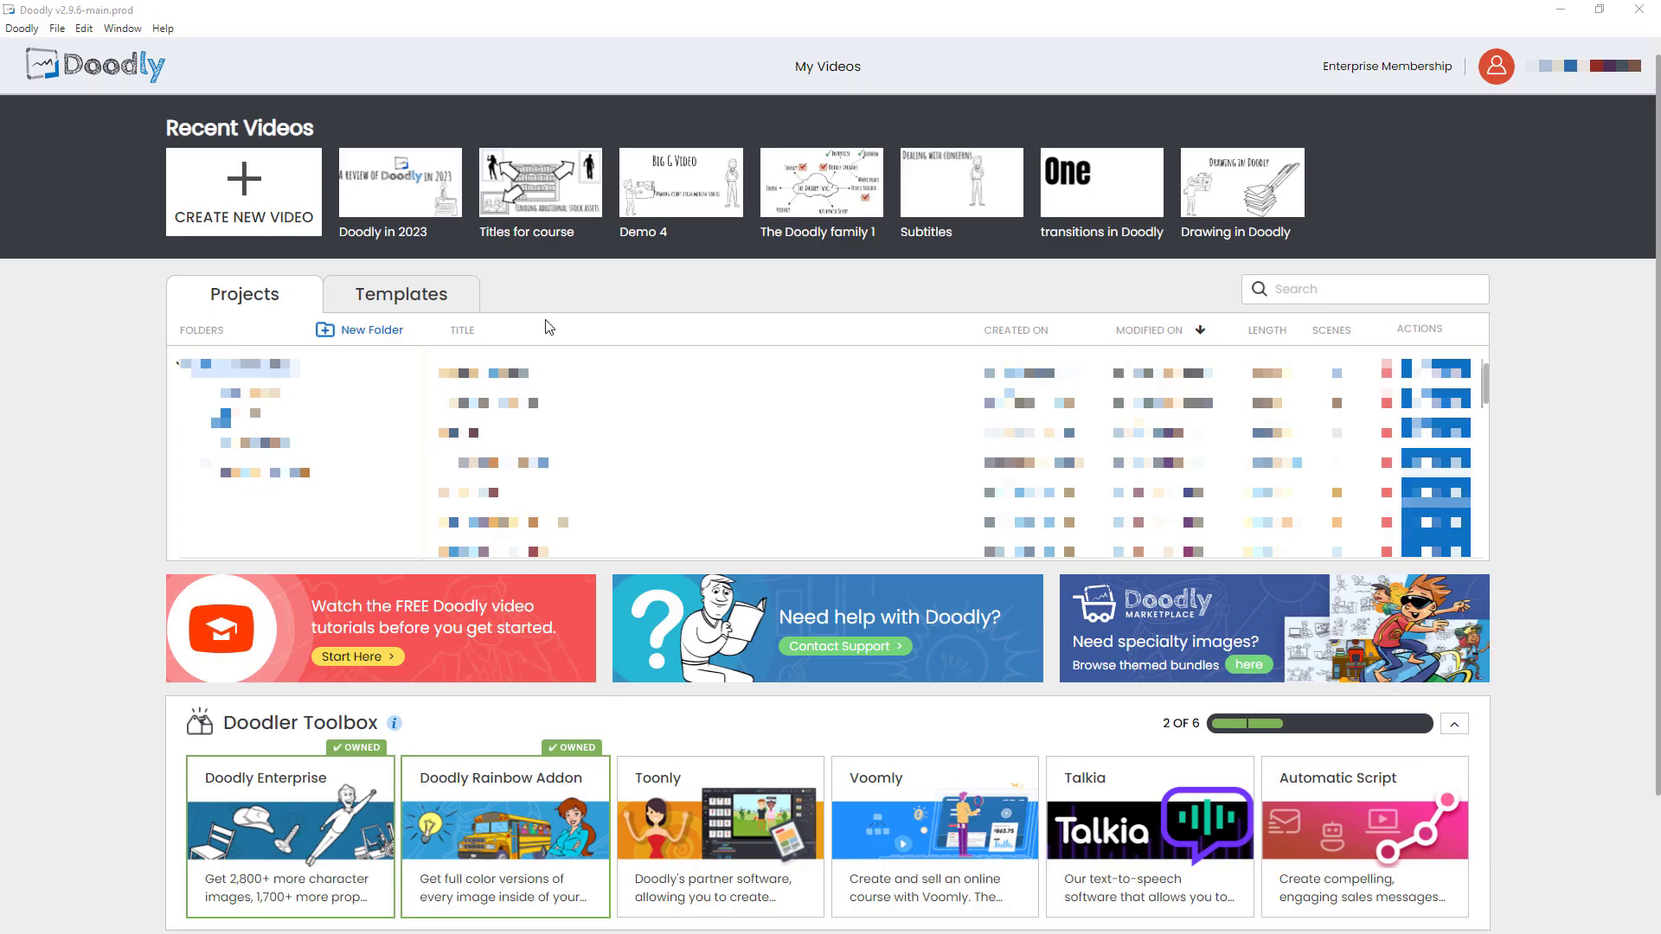
- Create a whiteboard video named 'Demo 23' at 1080p resolution
left_click(269, 201)
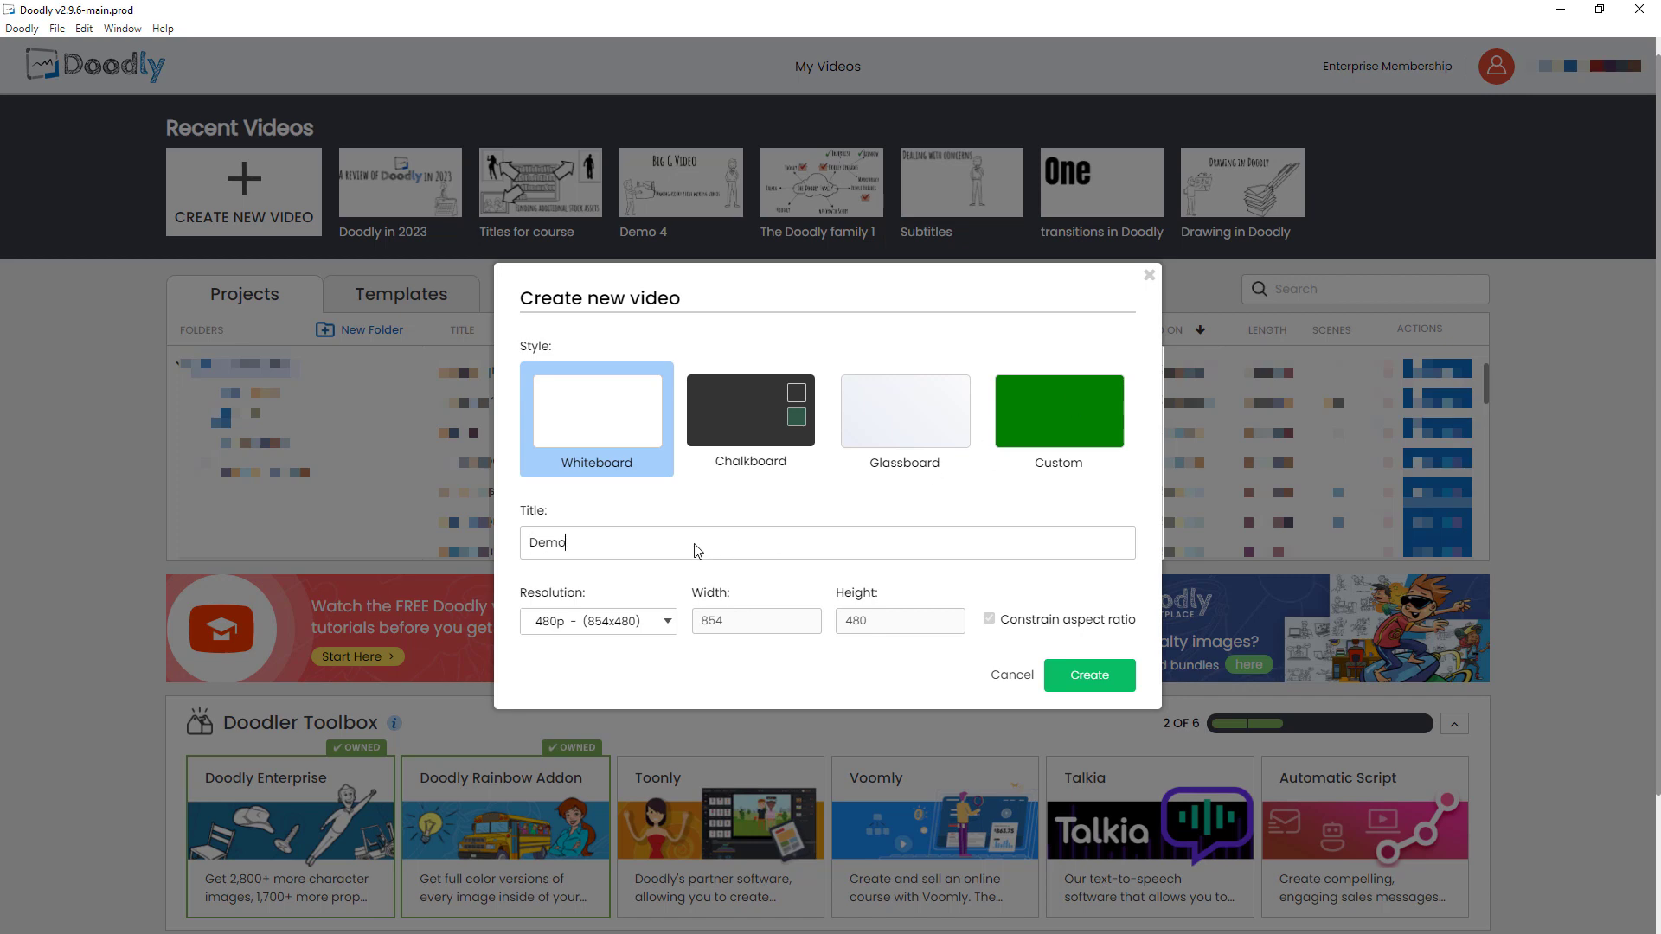
left_click(641, 622)
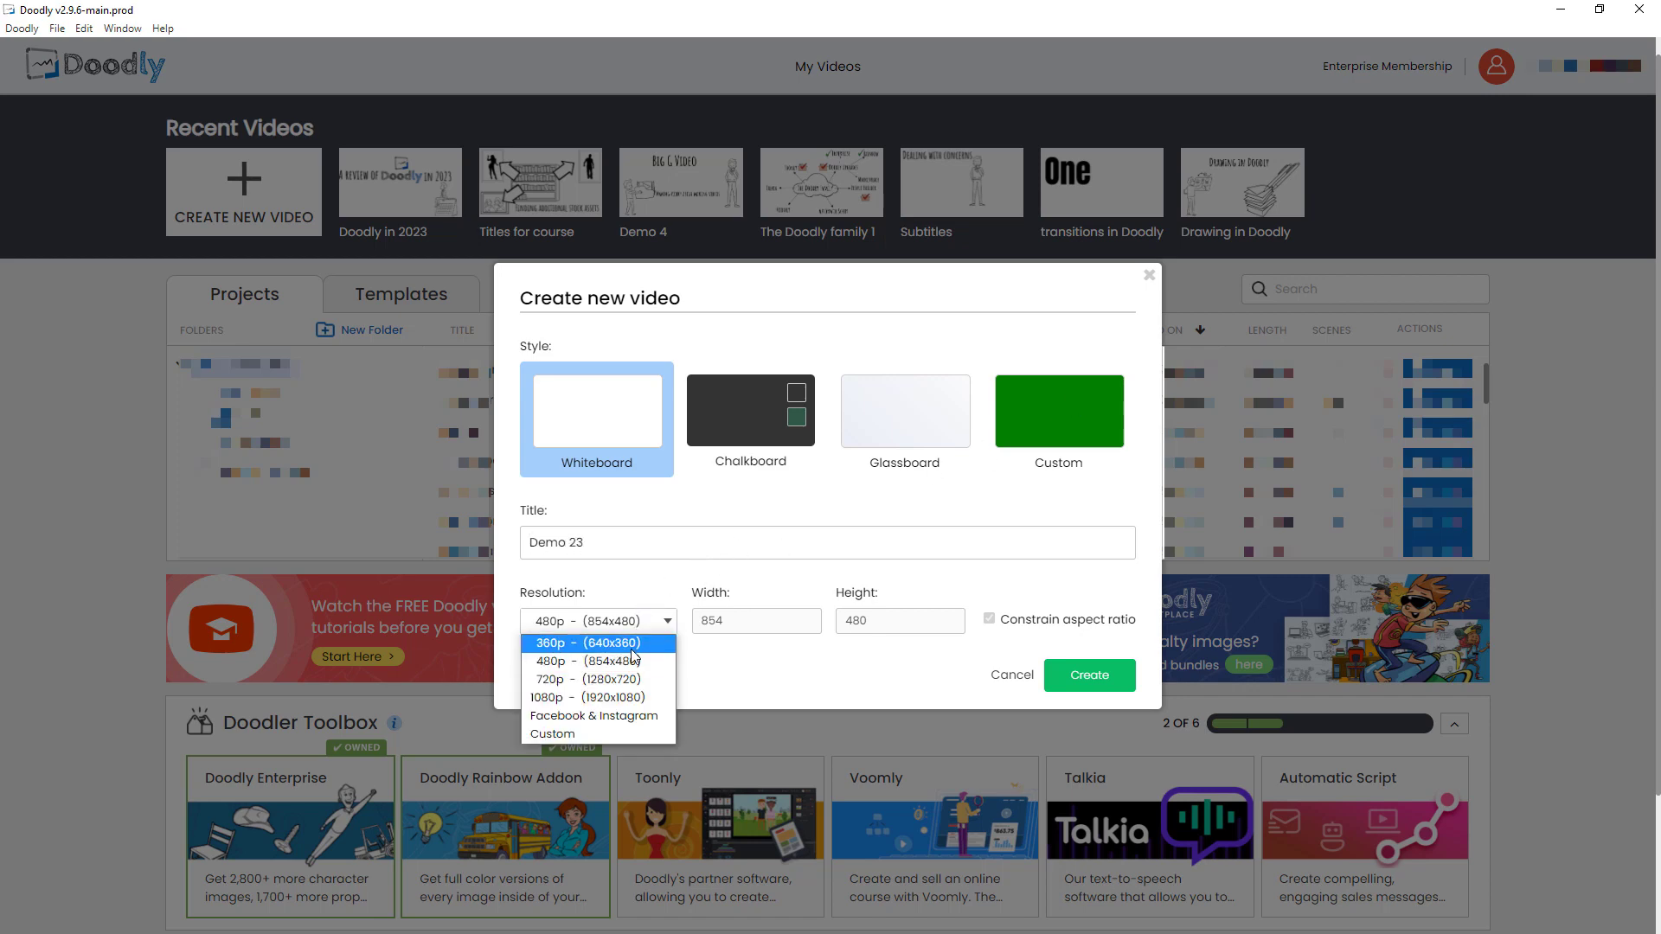
left_click(605, 699)
left_click(1060, 682)
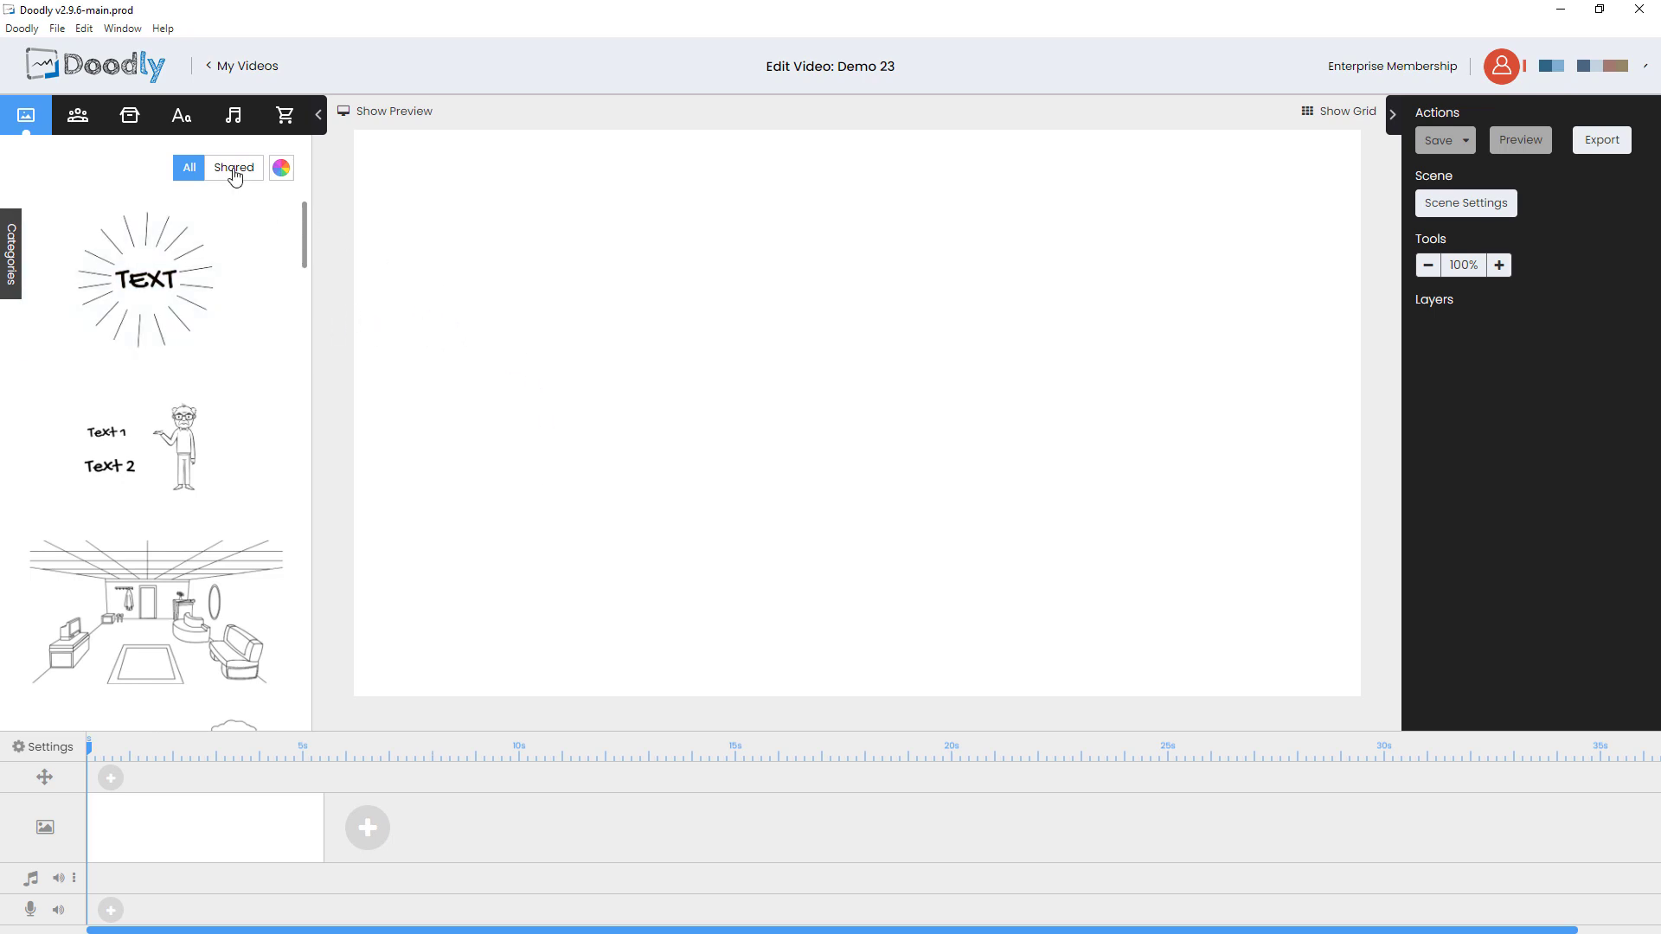
- Add 'What can Doodly do?' in Amatic SC Bold and enlarge it near the canvas centre
left_click(182, 118)
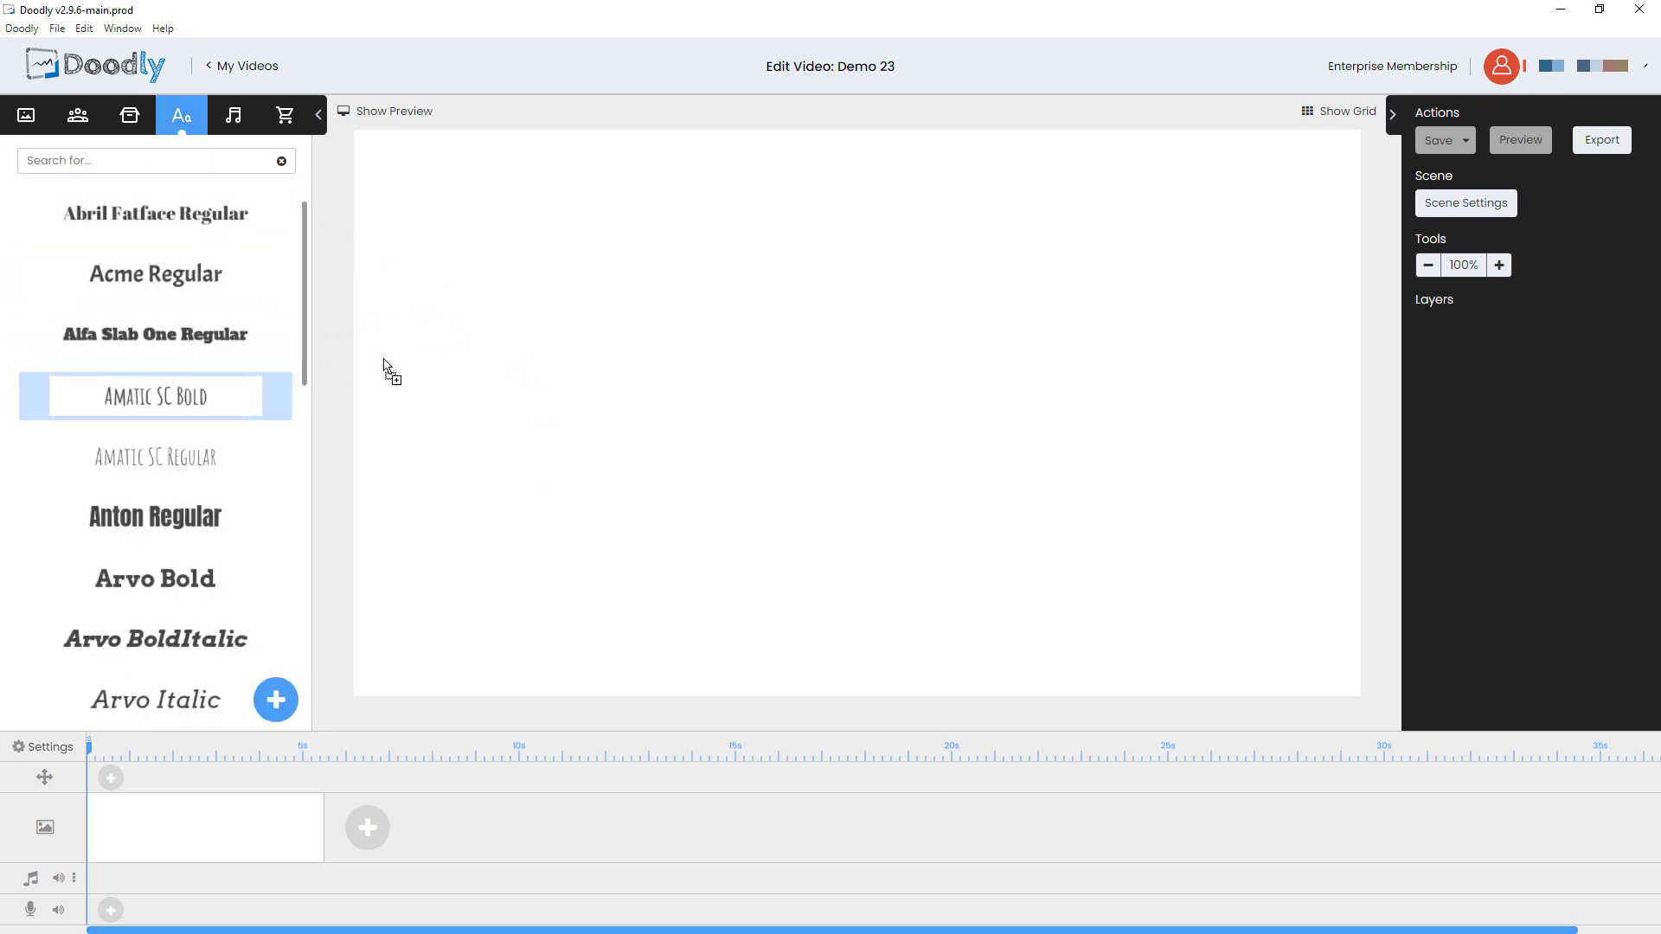
left_click_drag(680, 353, 682, 355)
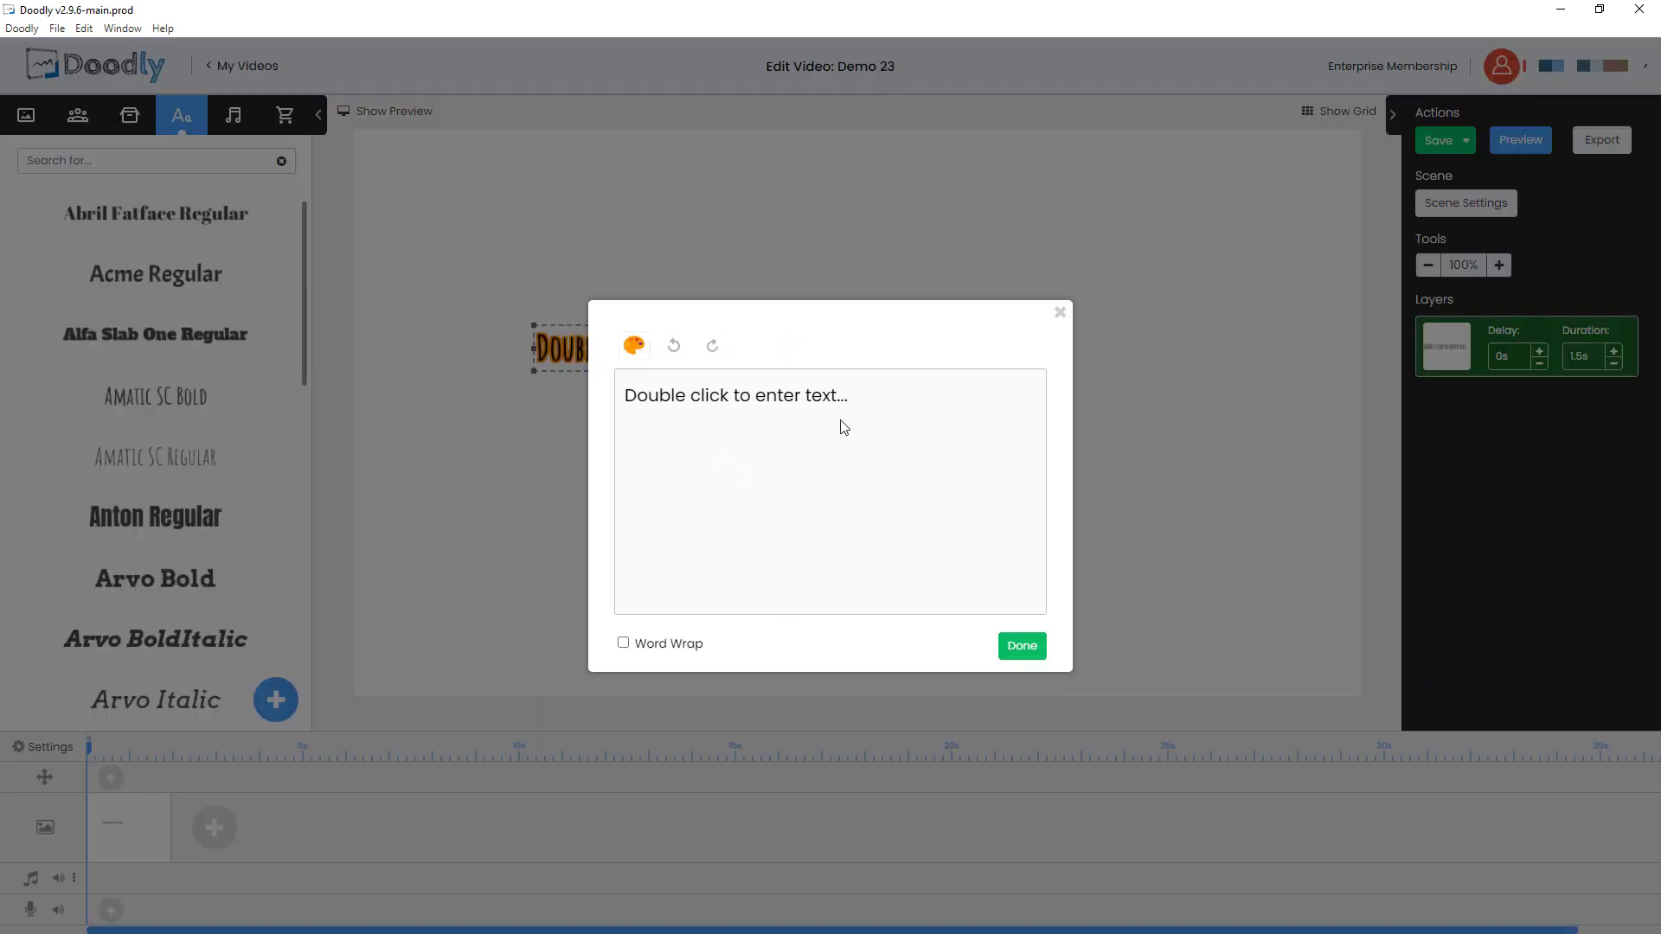
type("What can Doodly do?")
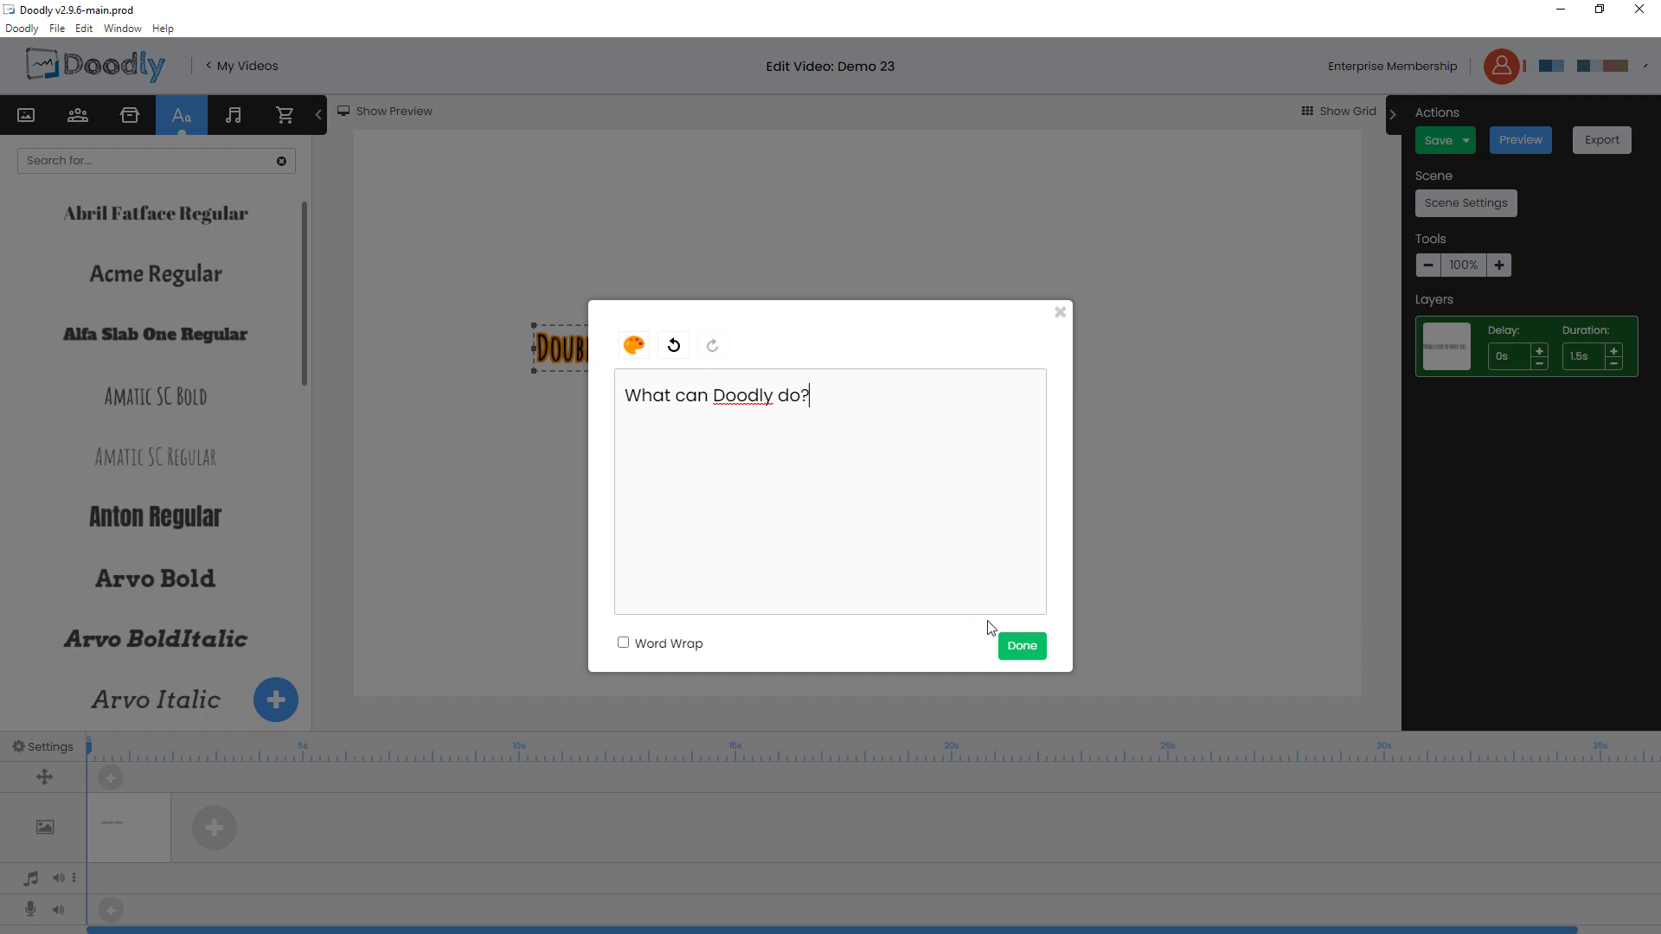
key("Escape")
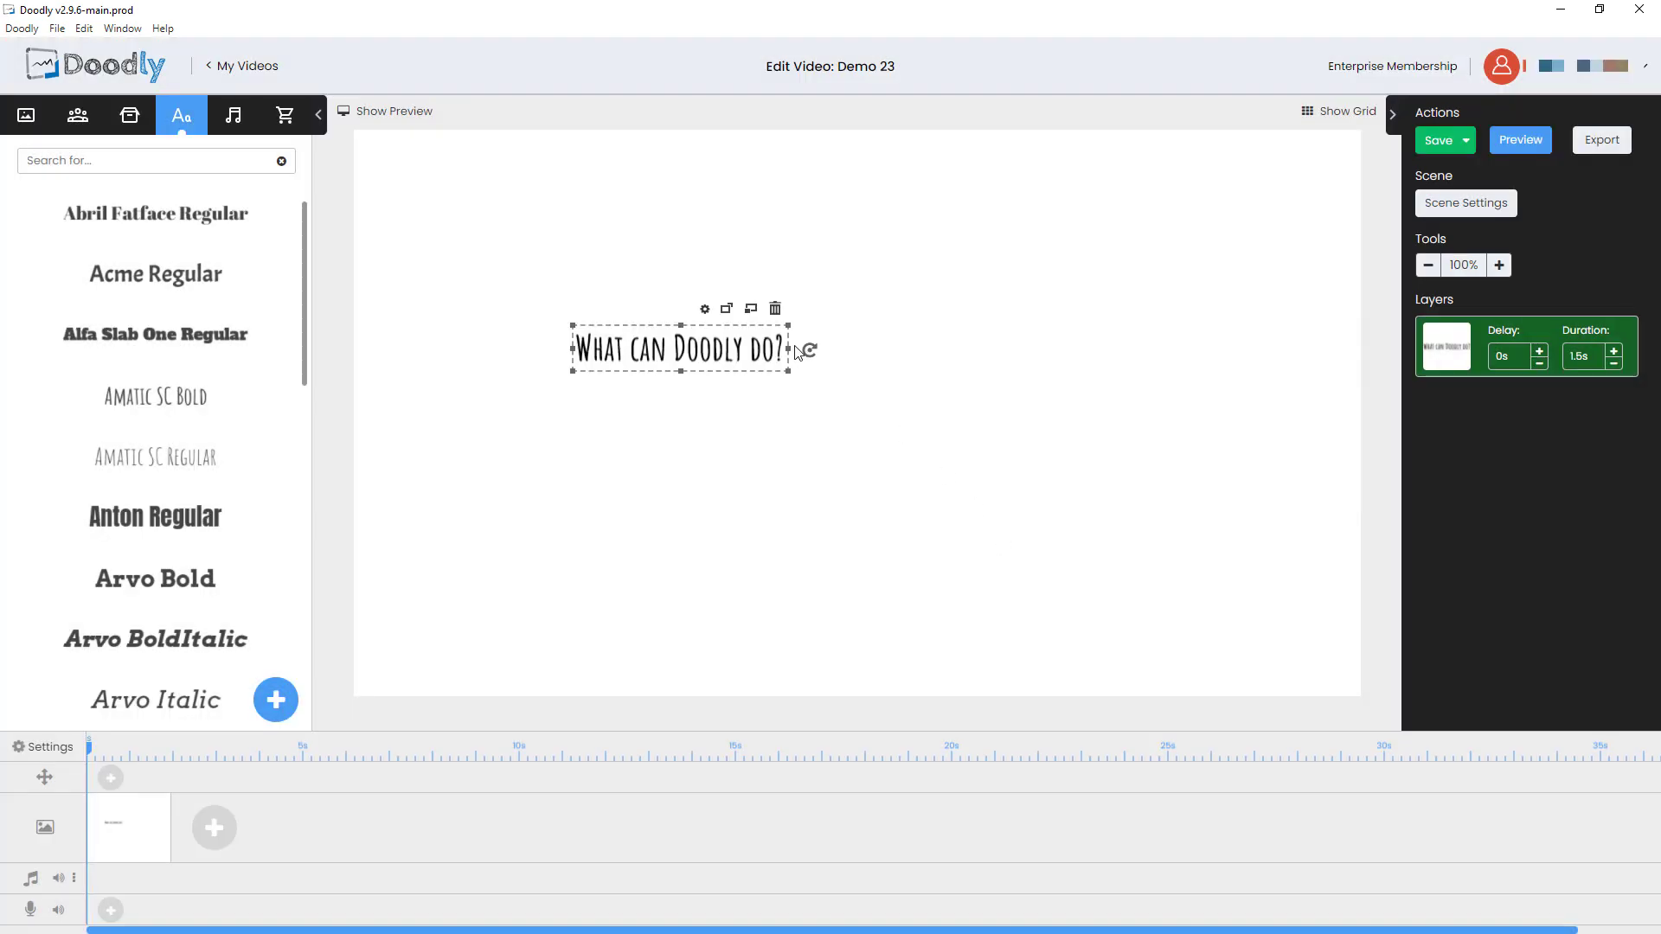
mouse_move(793, 353)
left_mouse_down()
mouse_move(949, 349)
mouse_move(901, 372)
left_mouse_up()
left_click(541, 337)
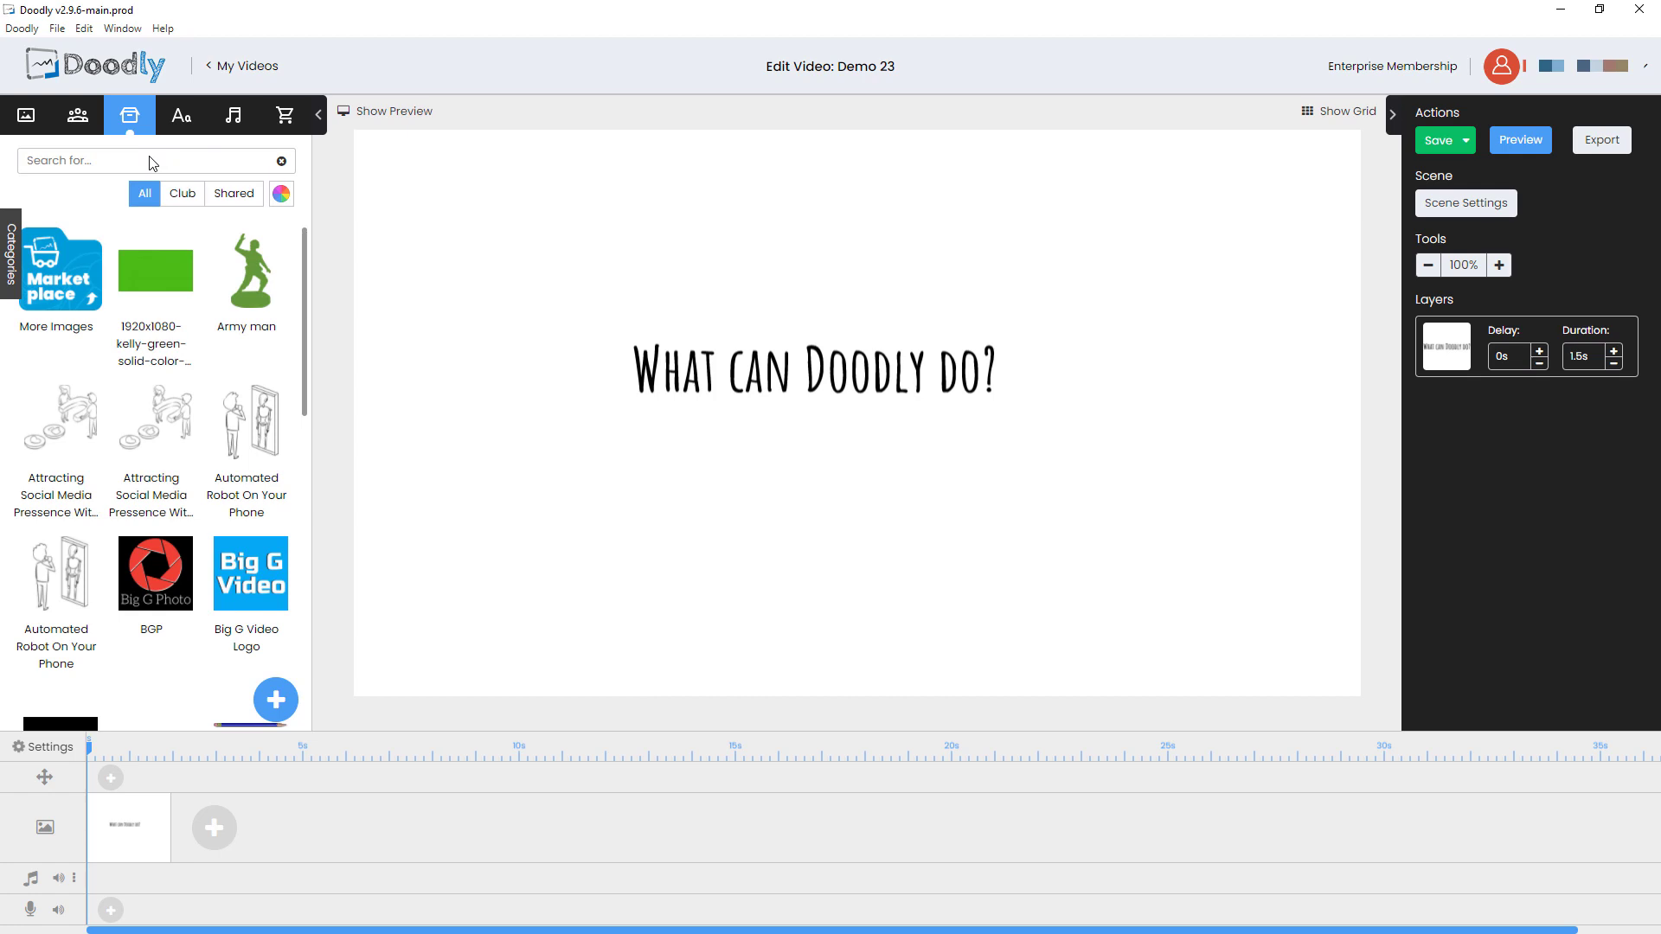
- Add the Magnifying Glass prop and an enlarged 'Baco And Girl Friend College' couple on the left
type("mag")
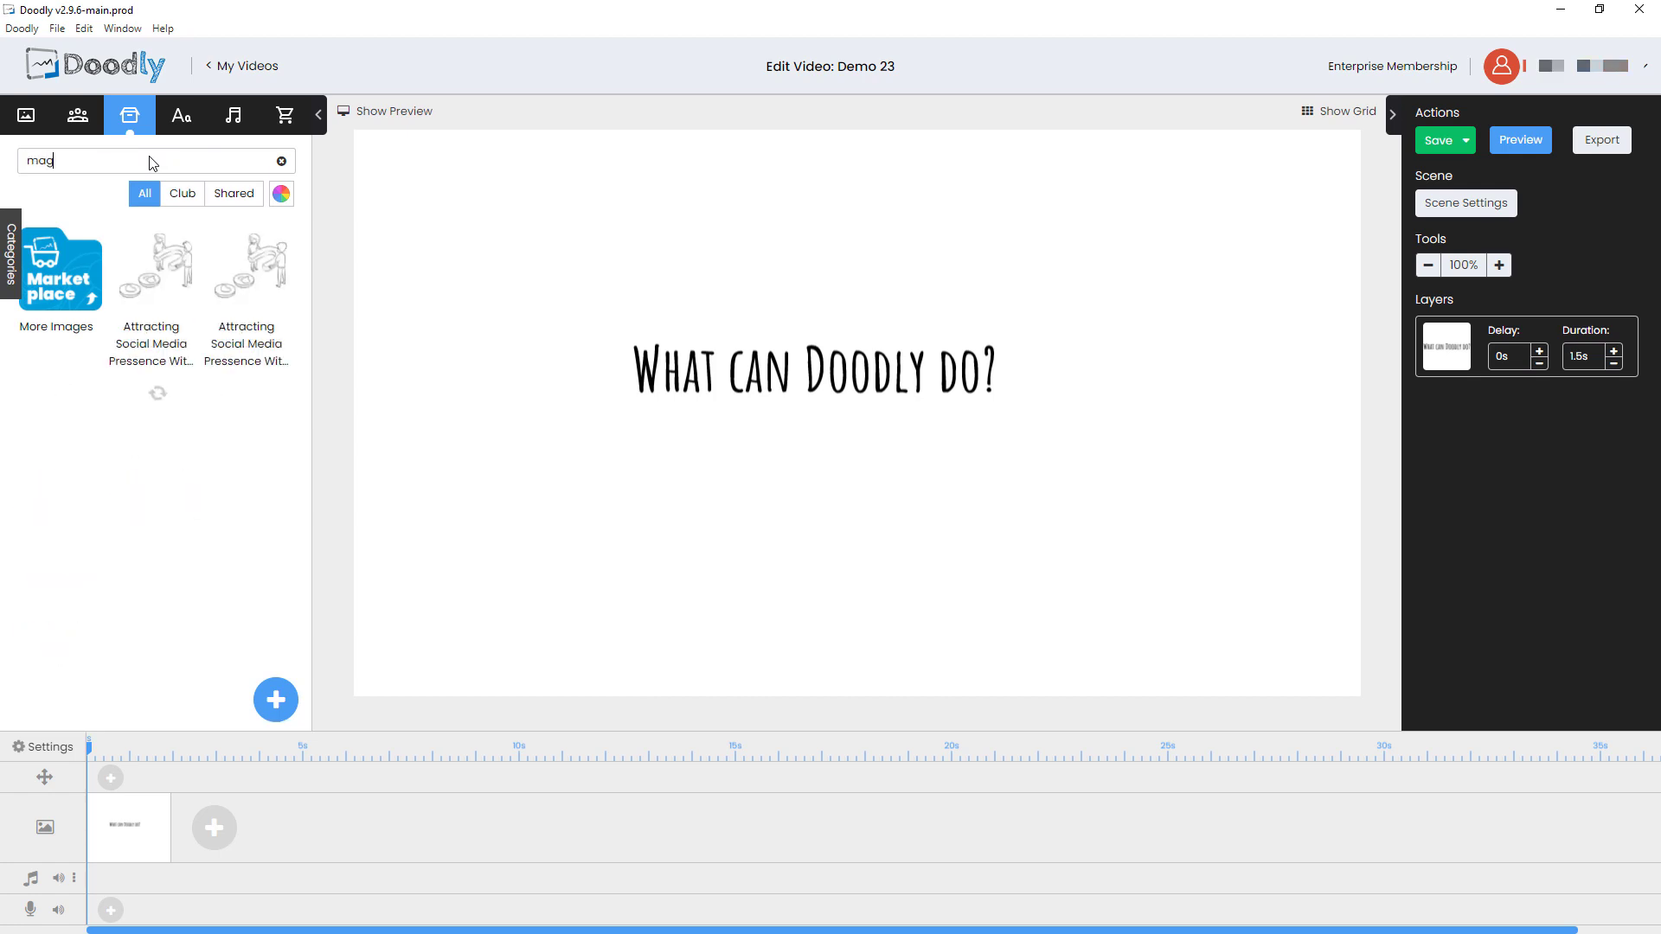
left_click(151, 390)
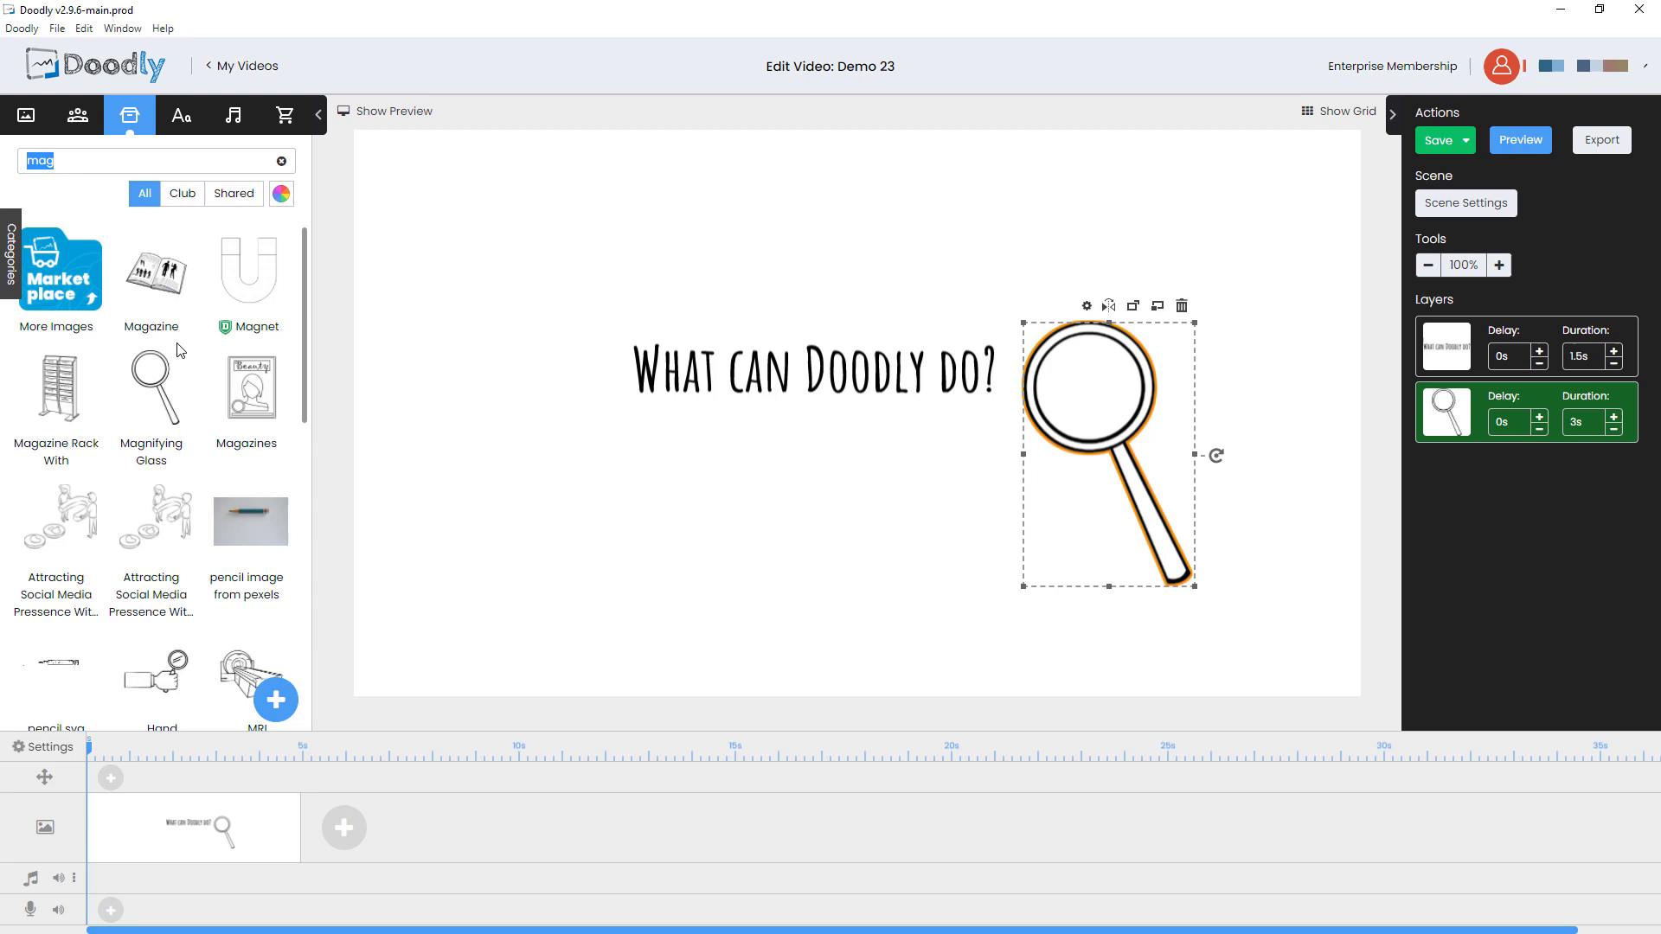
left_click(78, 116)
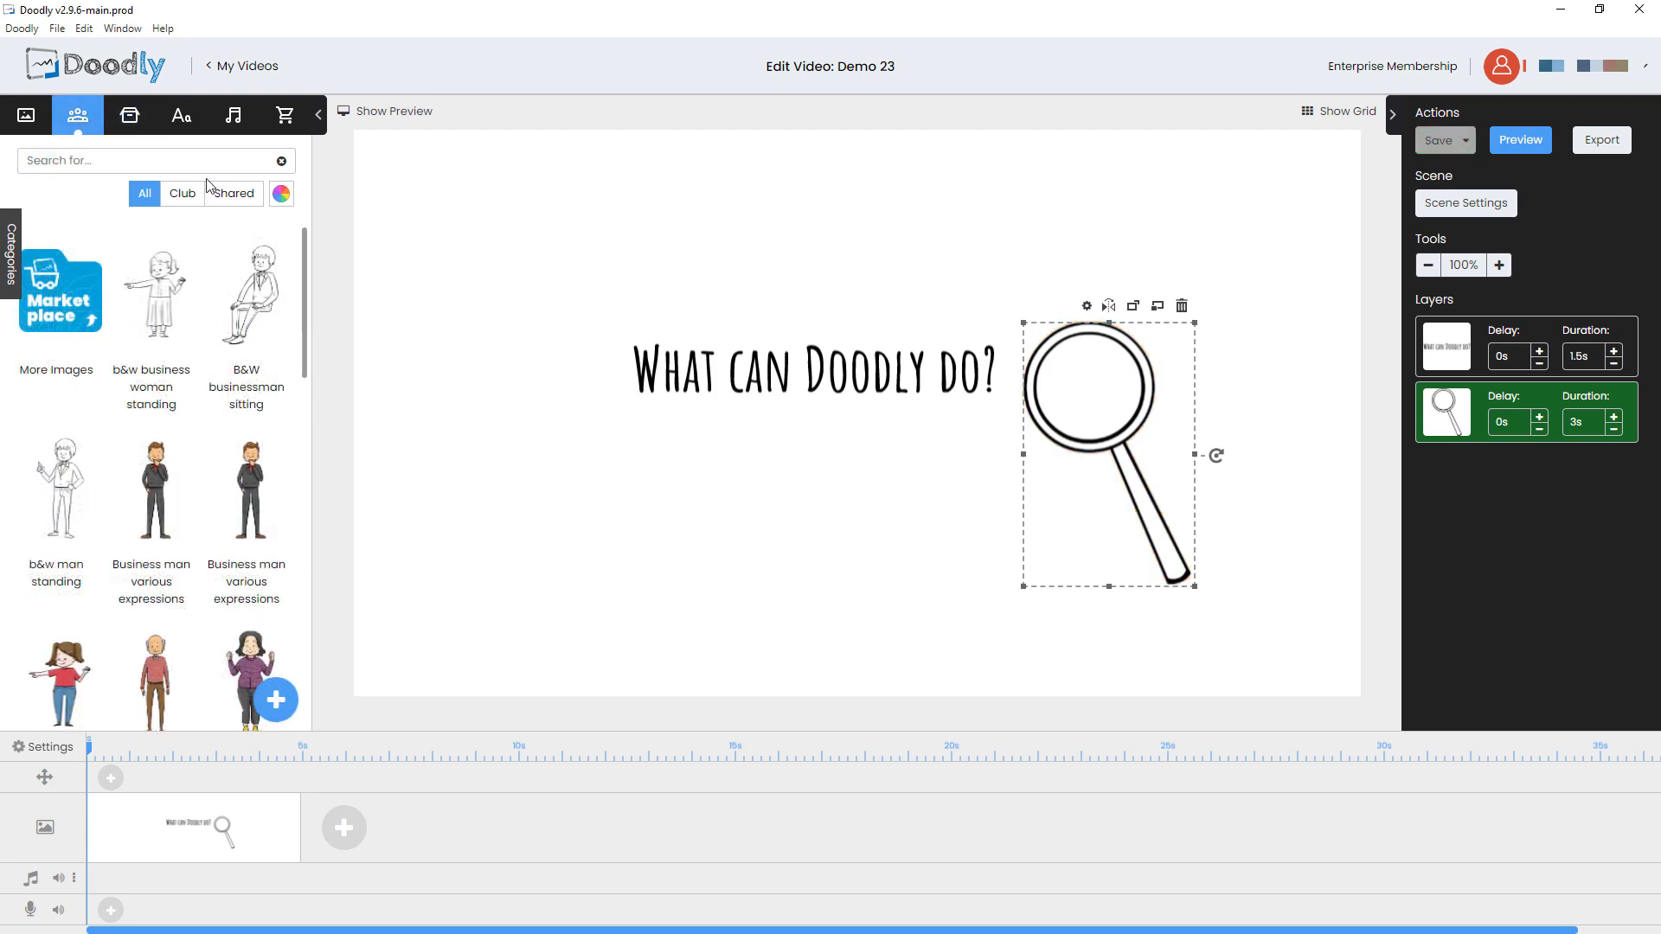
type("baco")
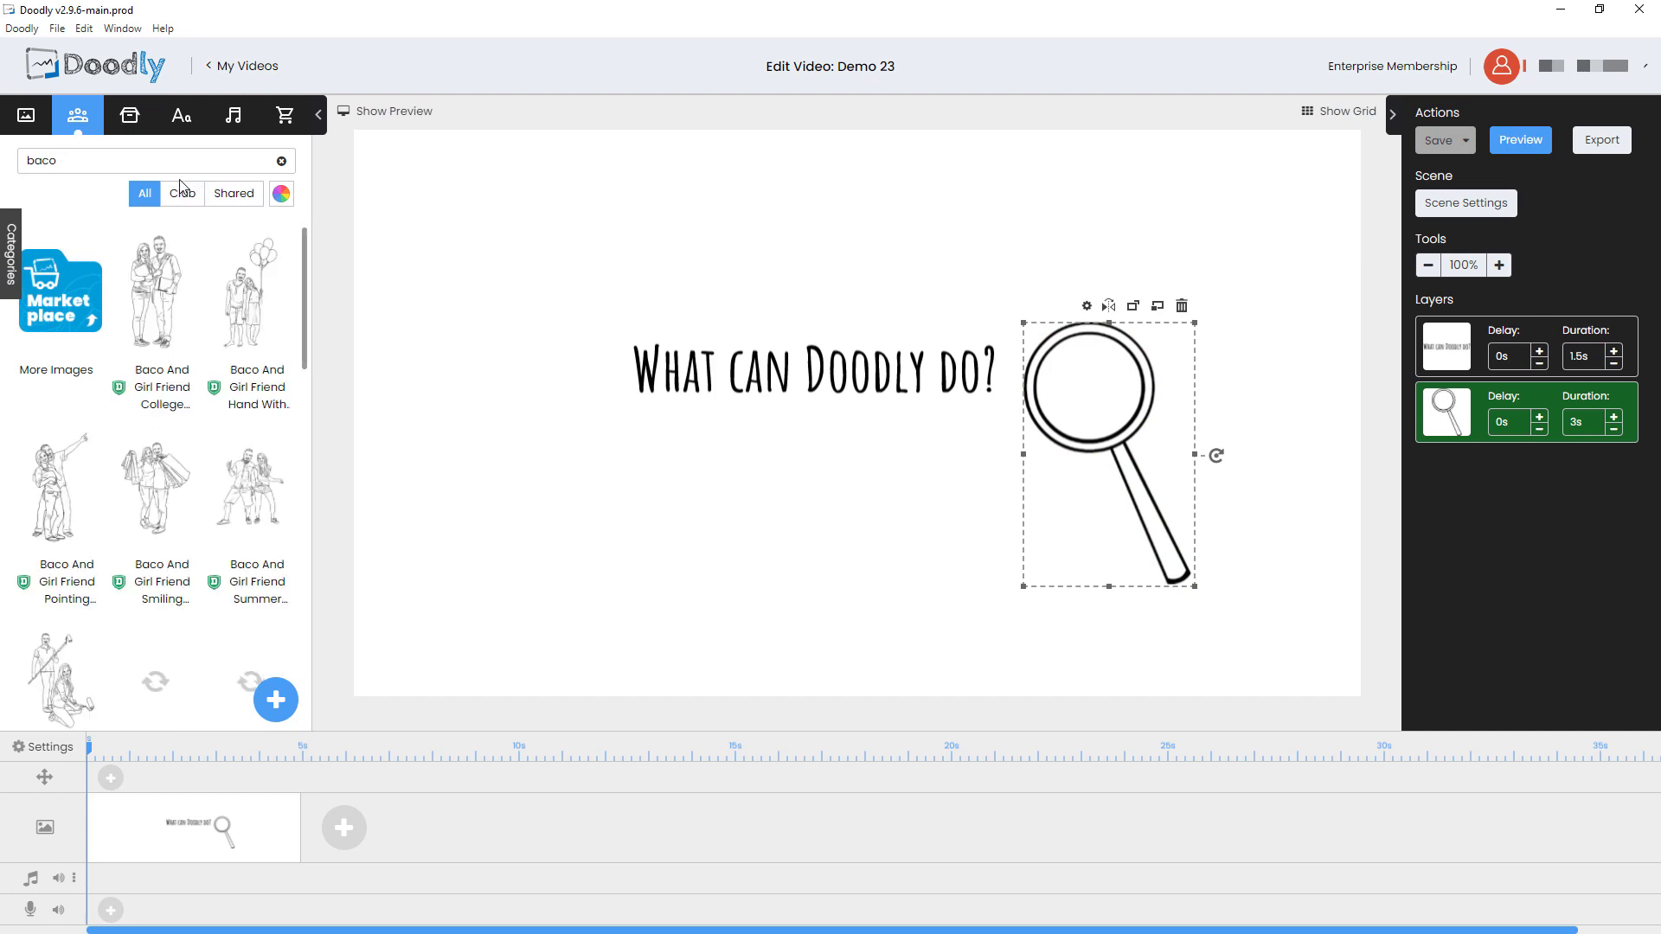
left_click(143, 290)
left_click_drag(562, 359, 631, 220)
left_click_drag(549, 392, 536, 371)
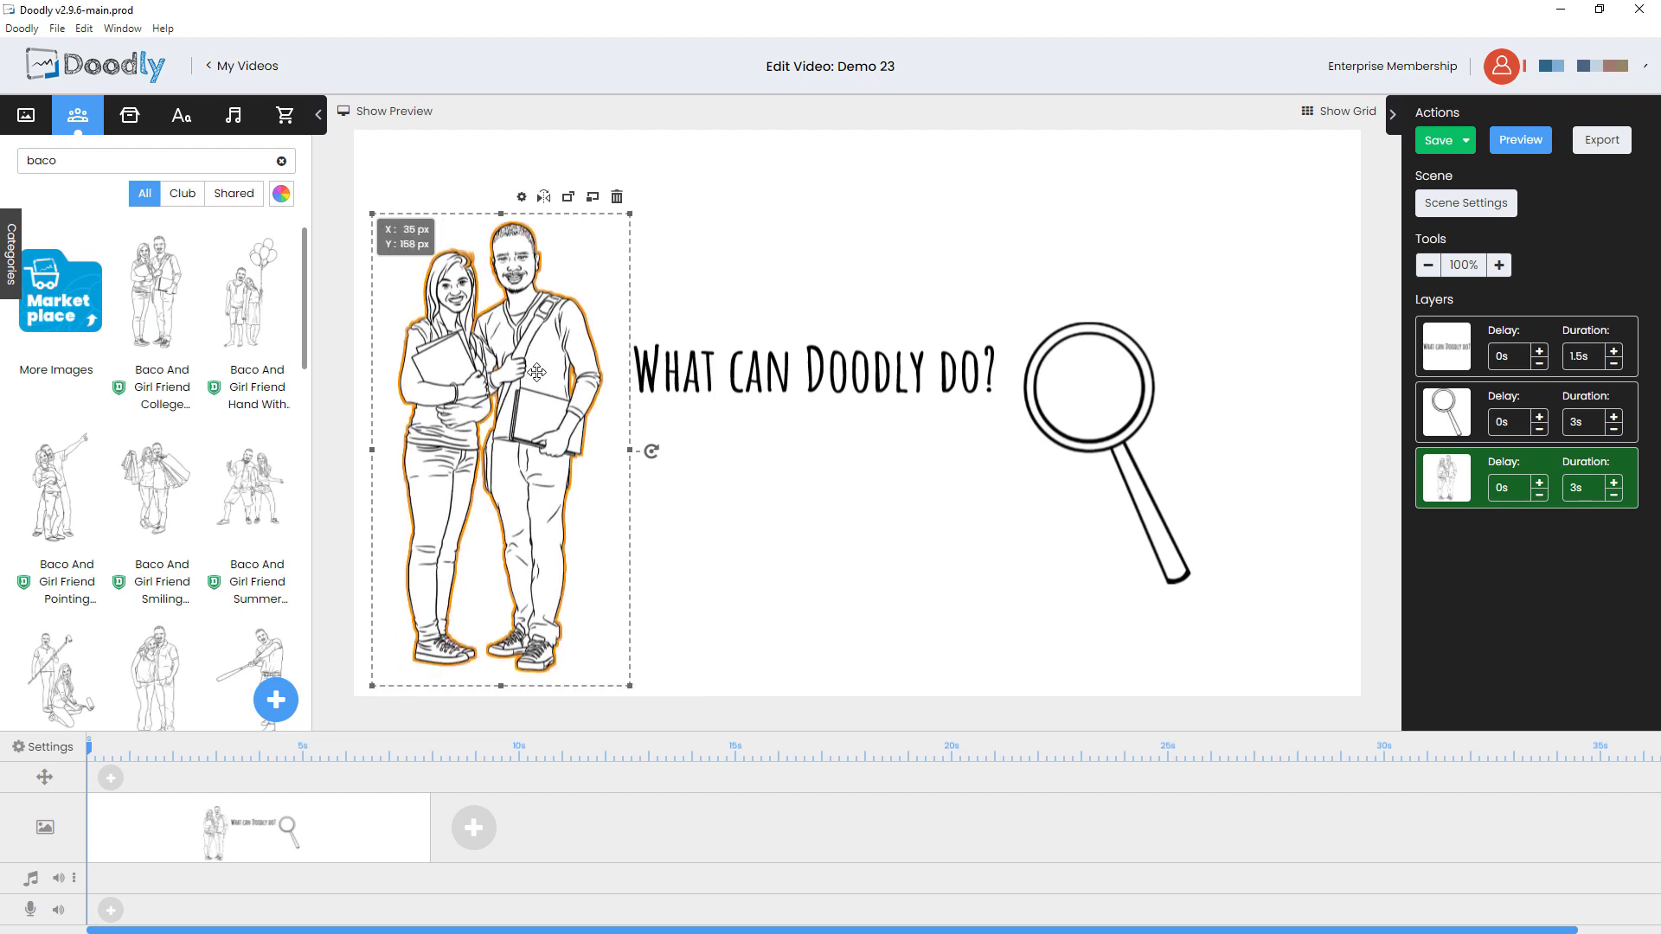
left_click(1347, 427)
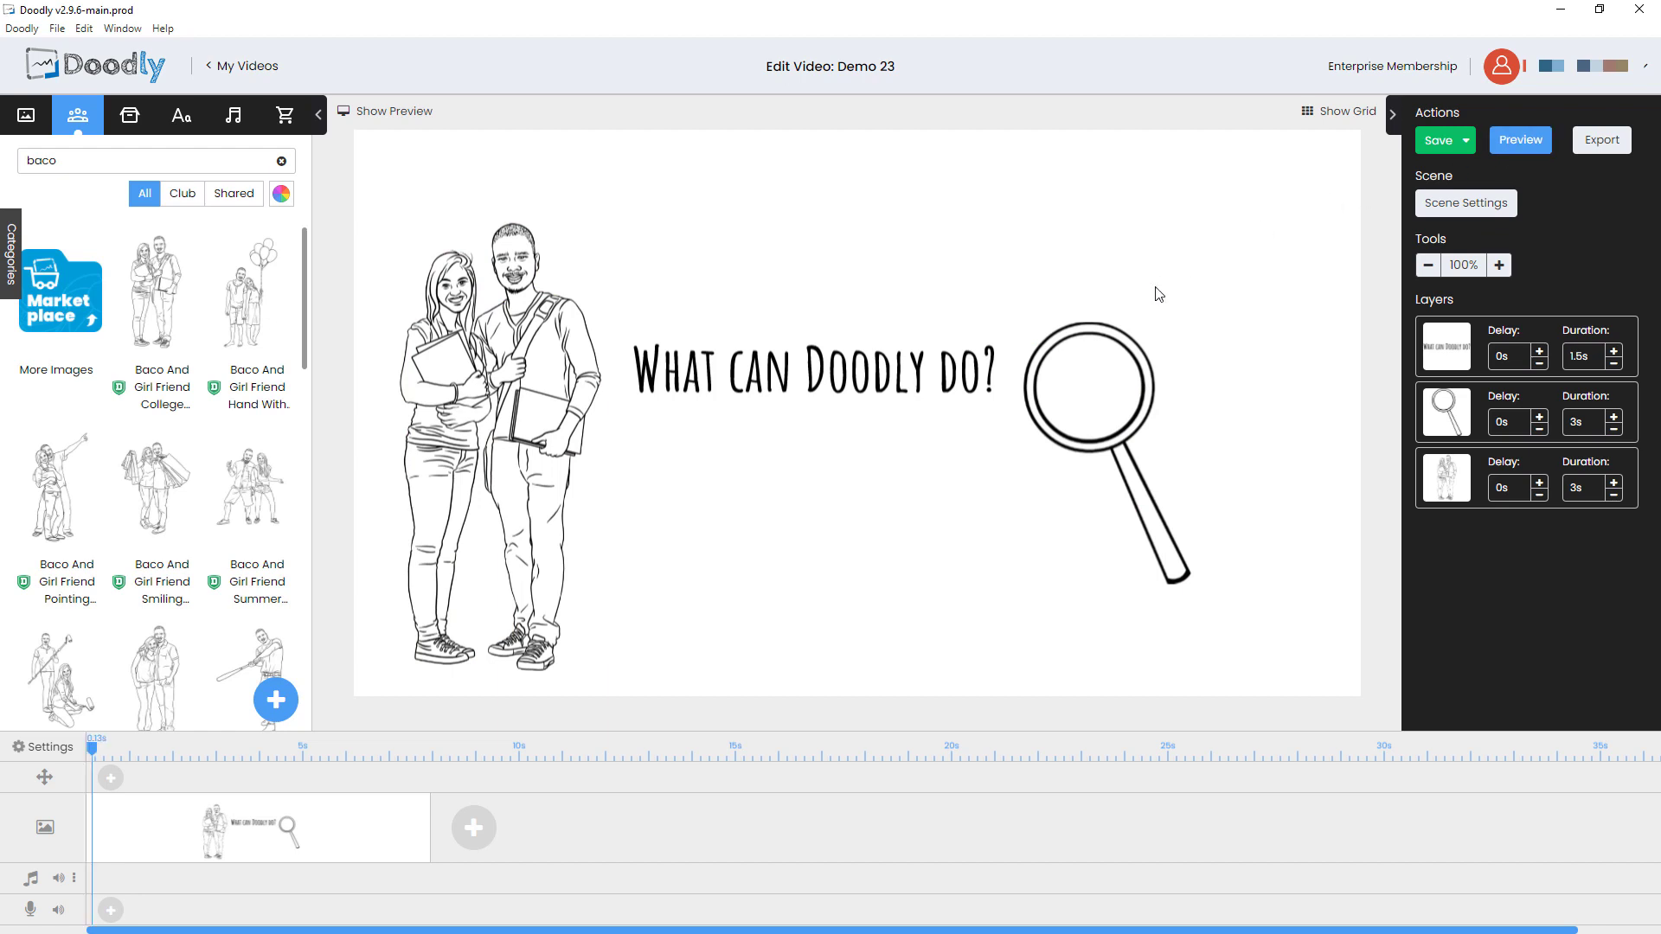
key("ctrl+p")
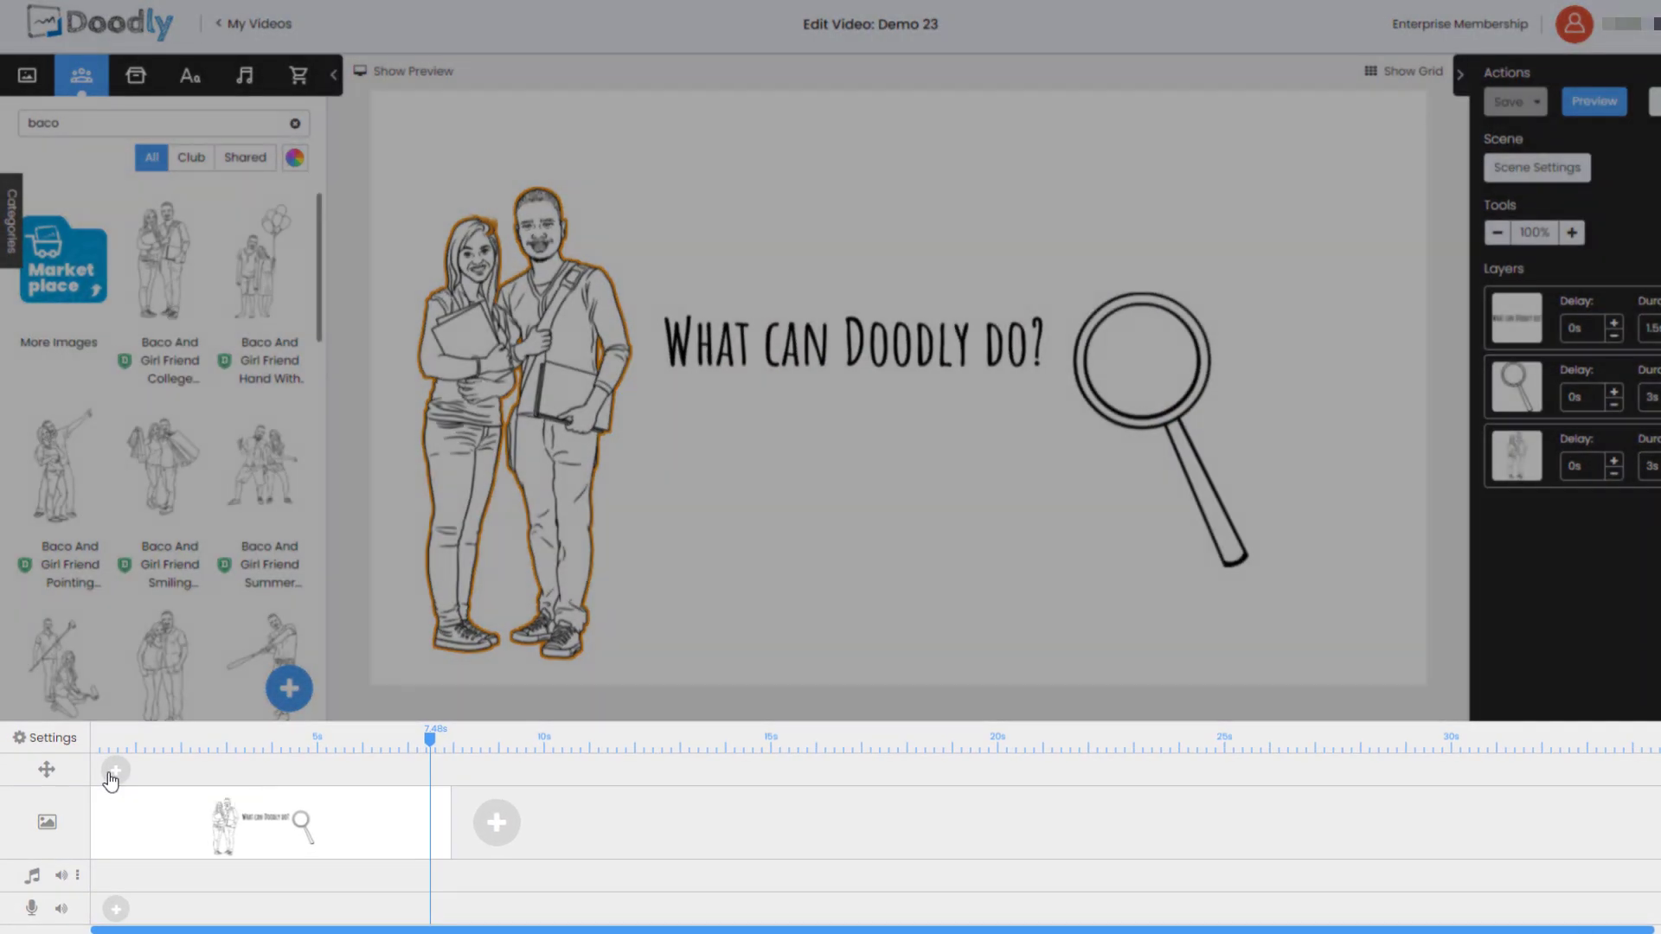
- Add a pan-and-zoom whose shrunken start frame is zoomed in, ending on the full view
left_click(113, 771)
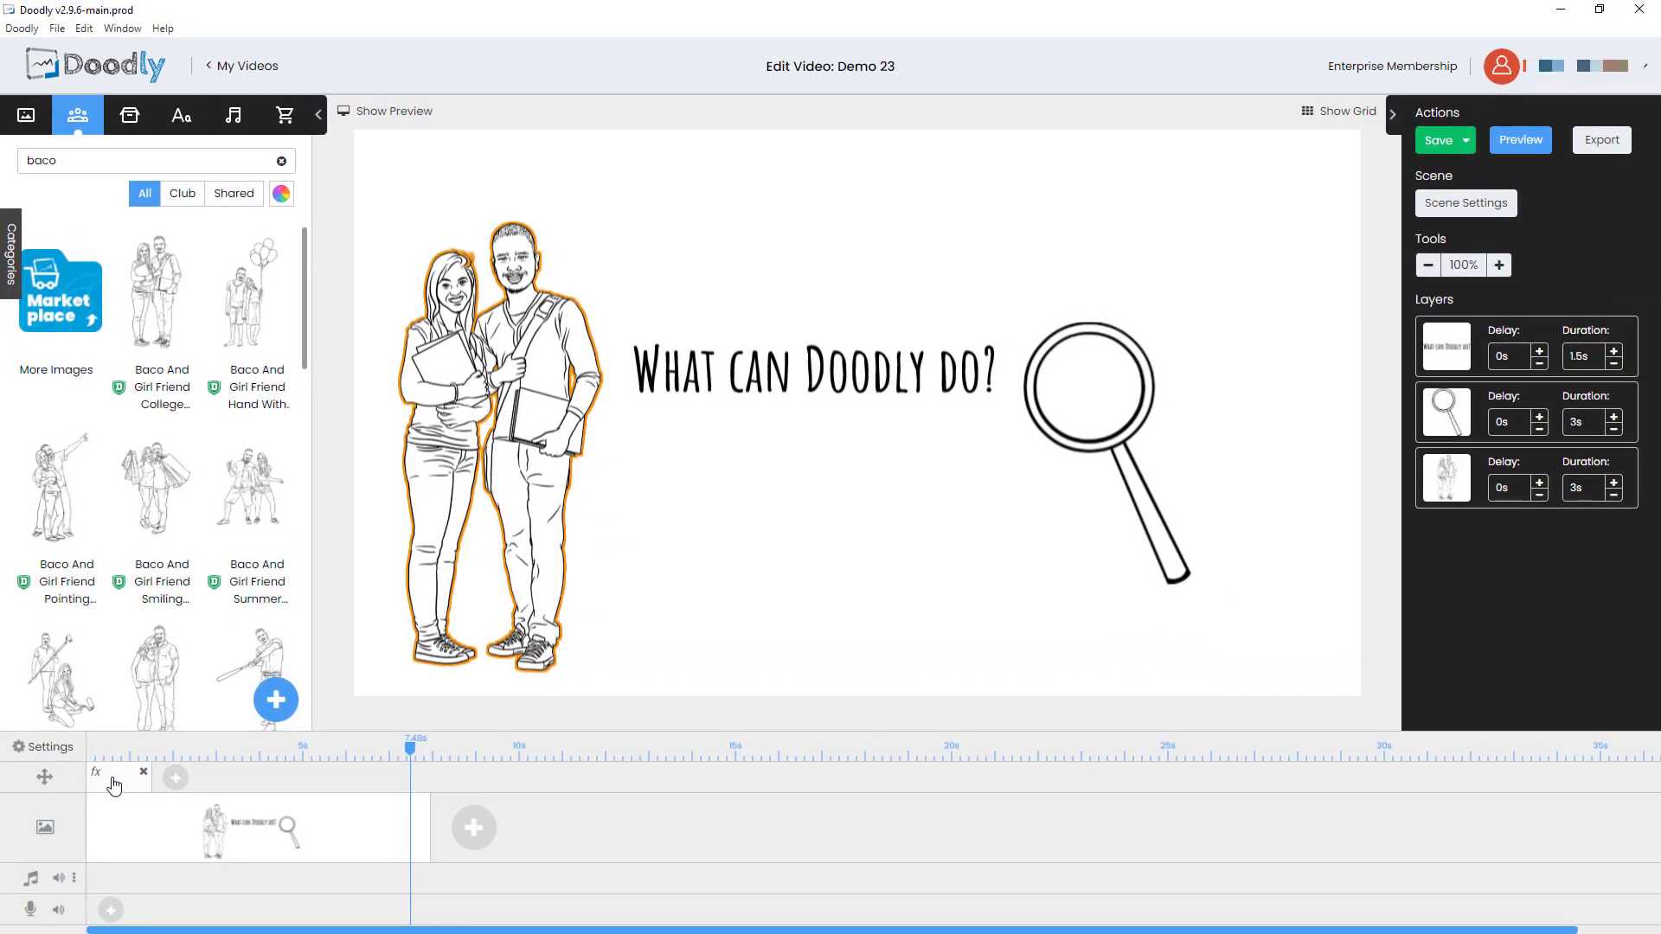
left_click(113, 785)
left_click_drag(338, 625, 478, 547)
left_click_drag(559, 481, 520, 494)
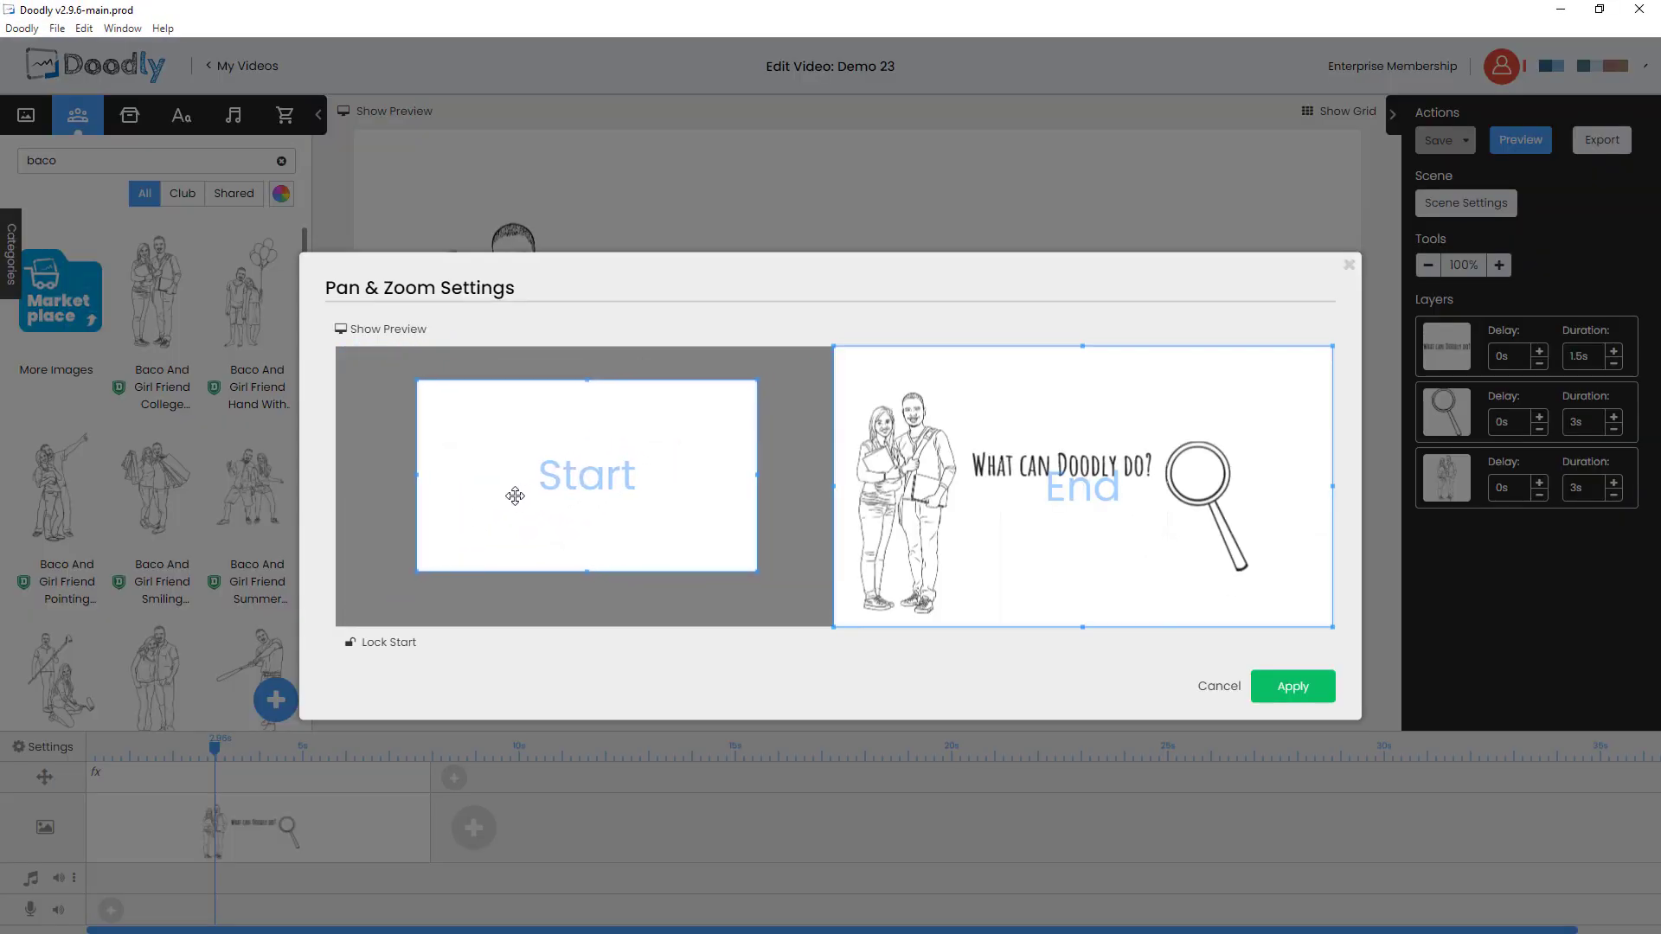
left_click_drag(414, 575, 437, 558)
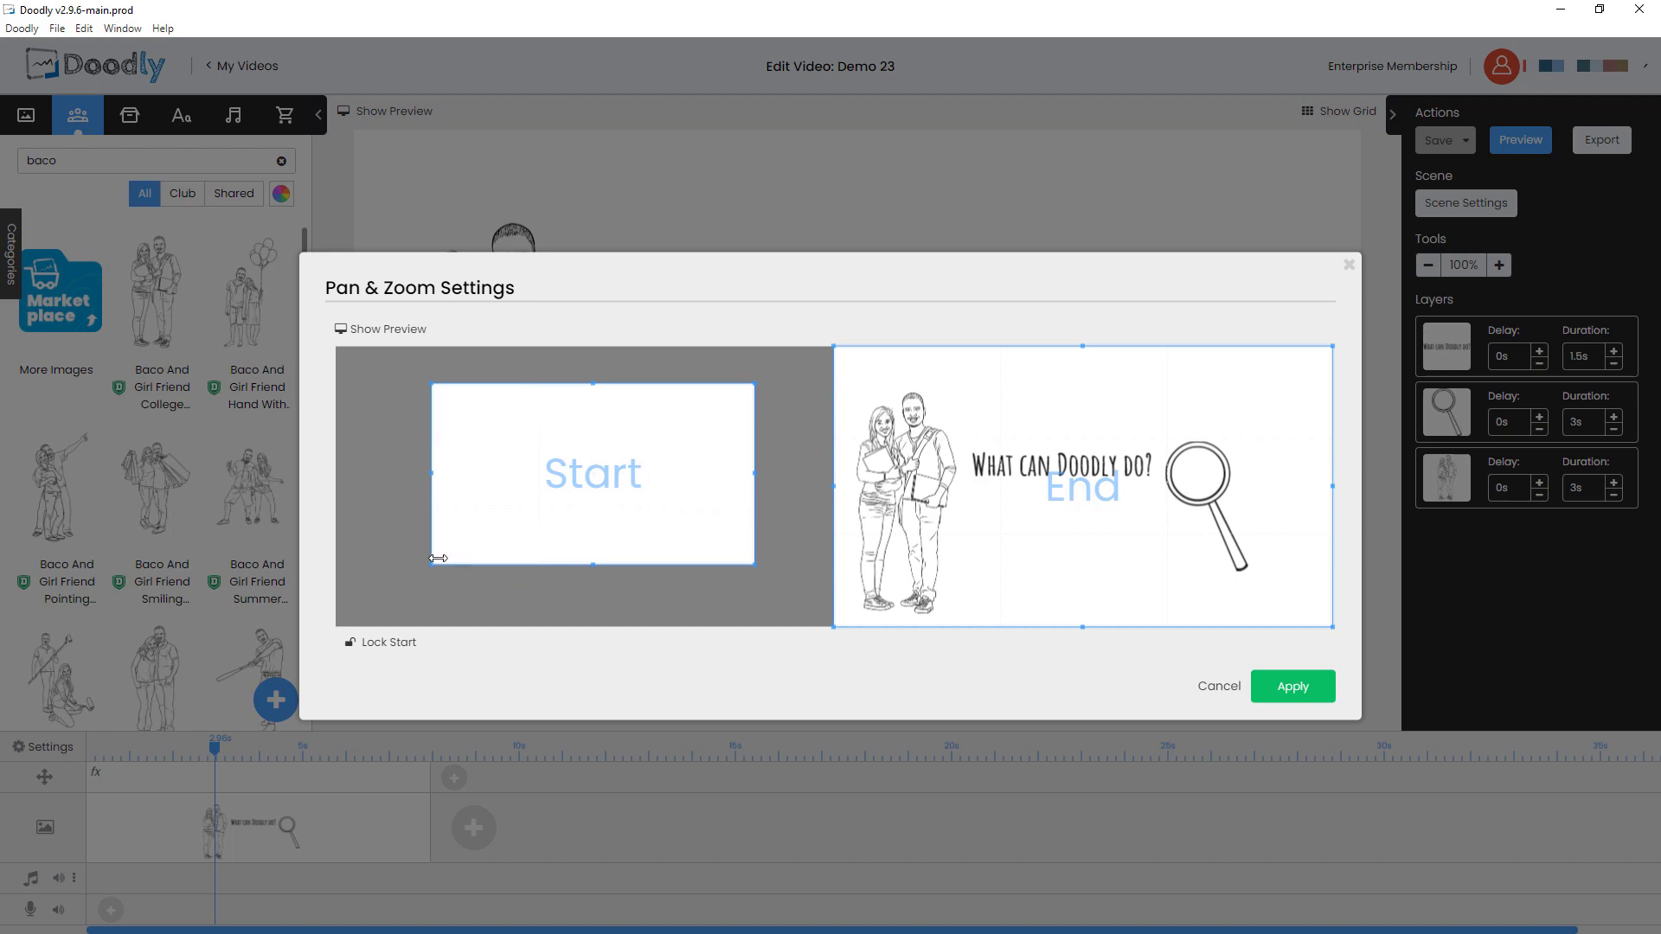
left_click_drag(504, 505, 490, 505)
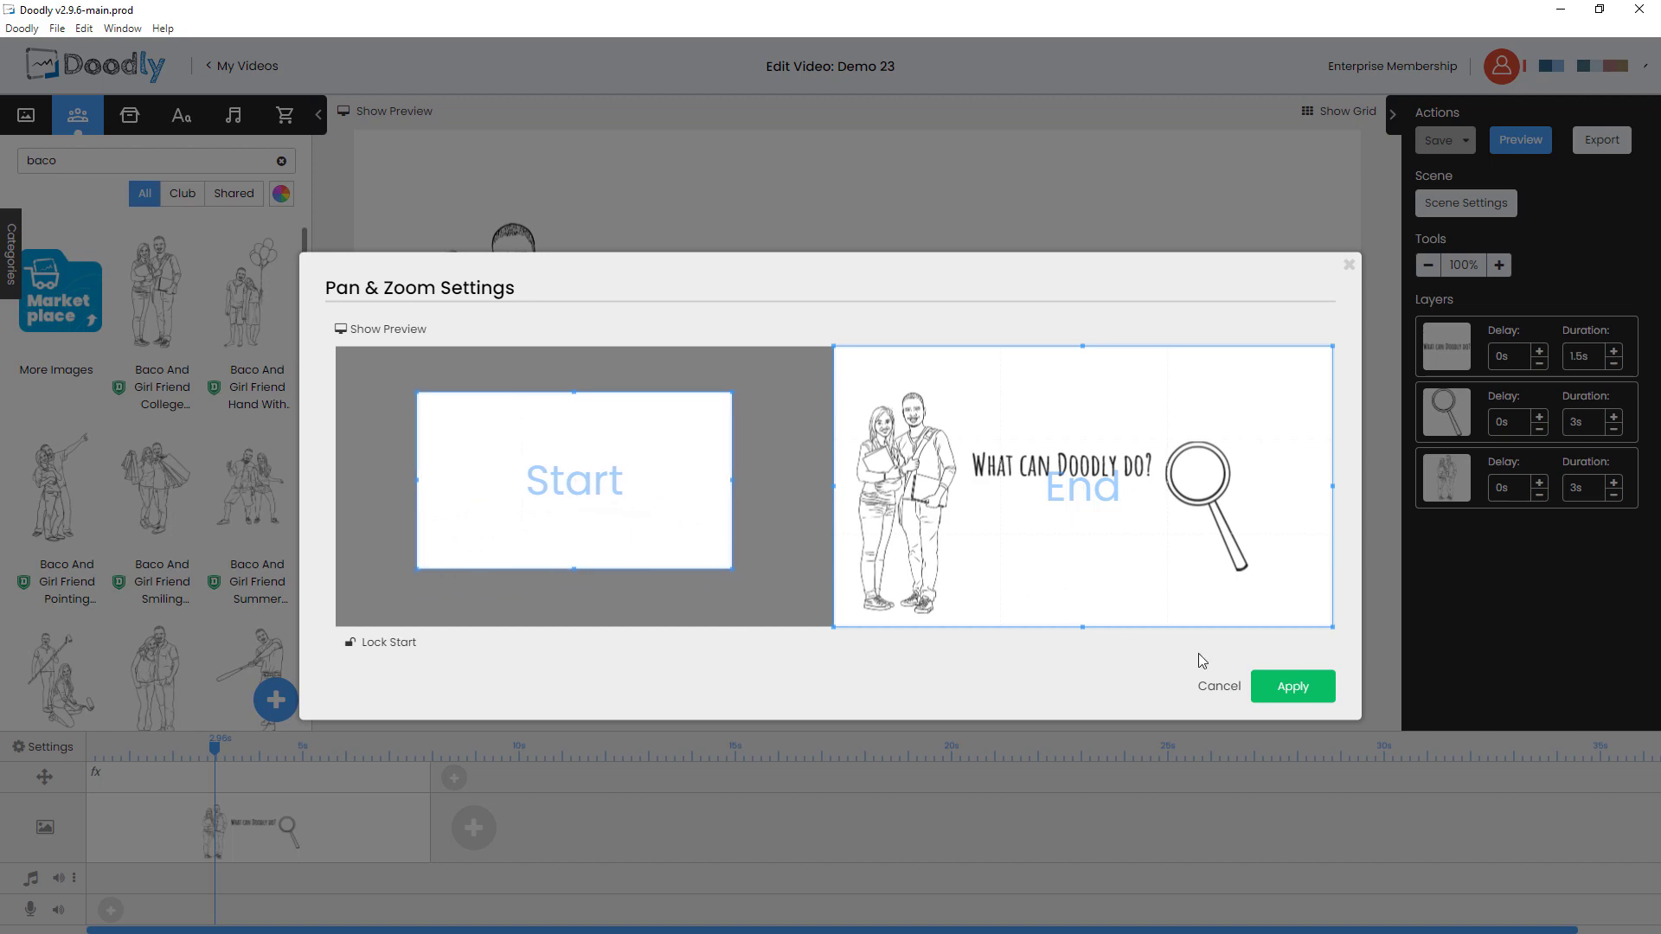
left_click(1270, 687)
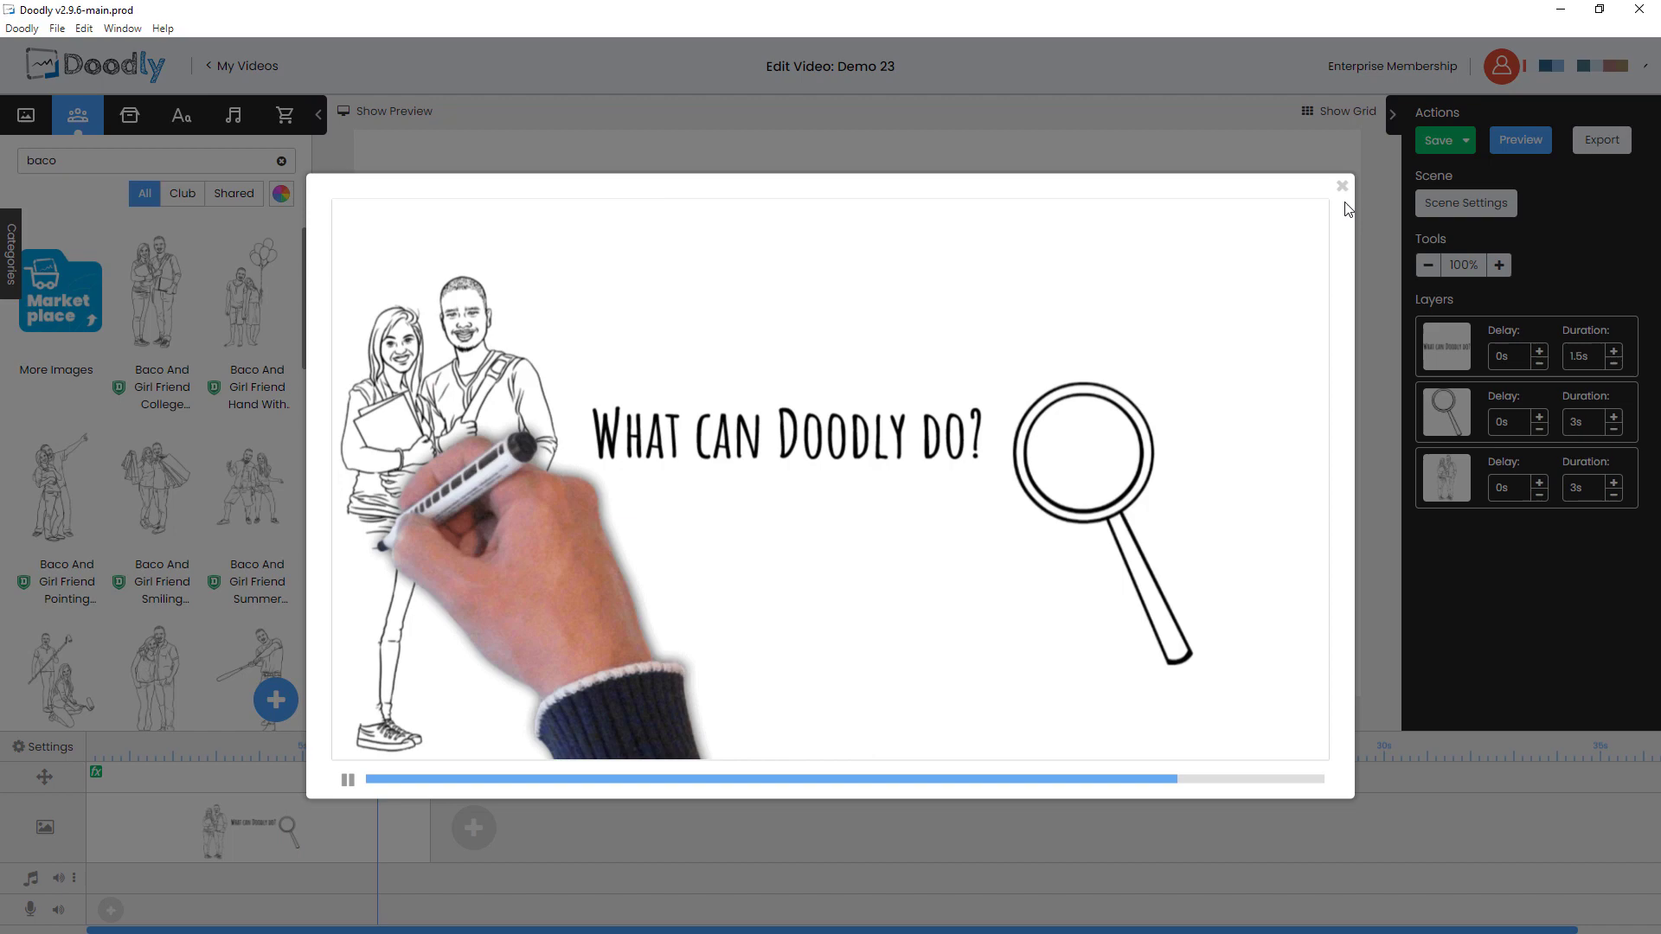
- Preview 'A New Hope', save the project, and drag the track onto the music track
left_click(1342, 187)
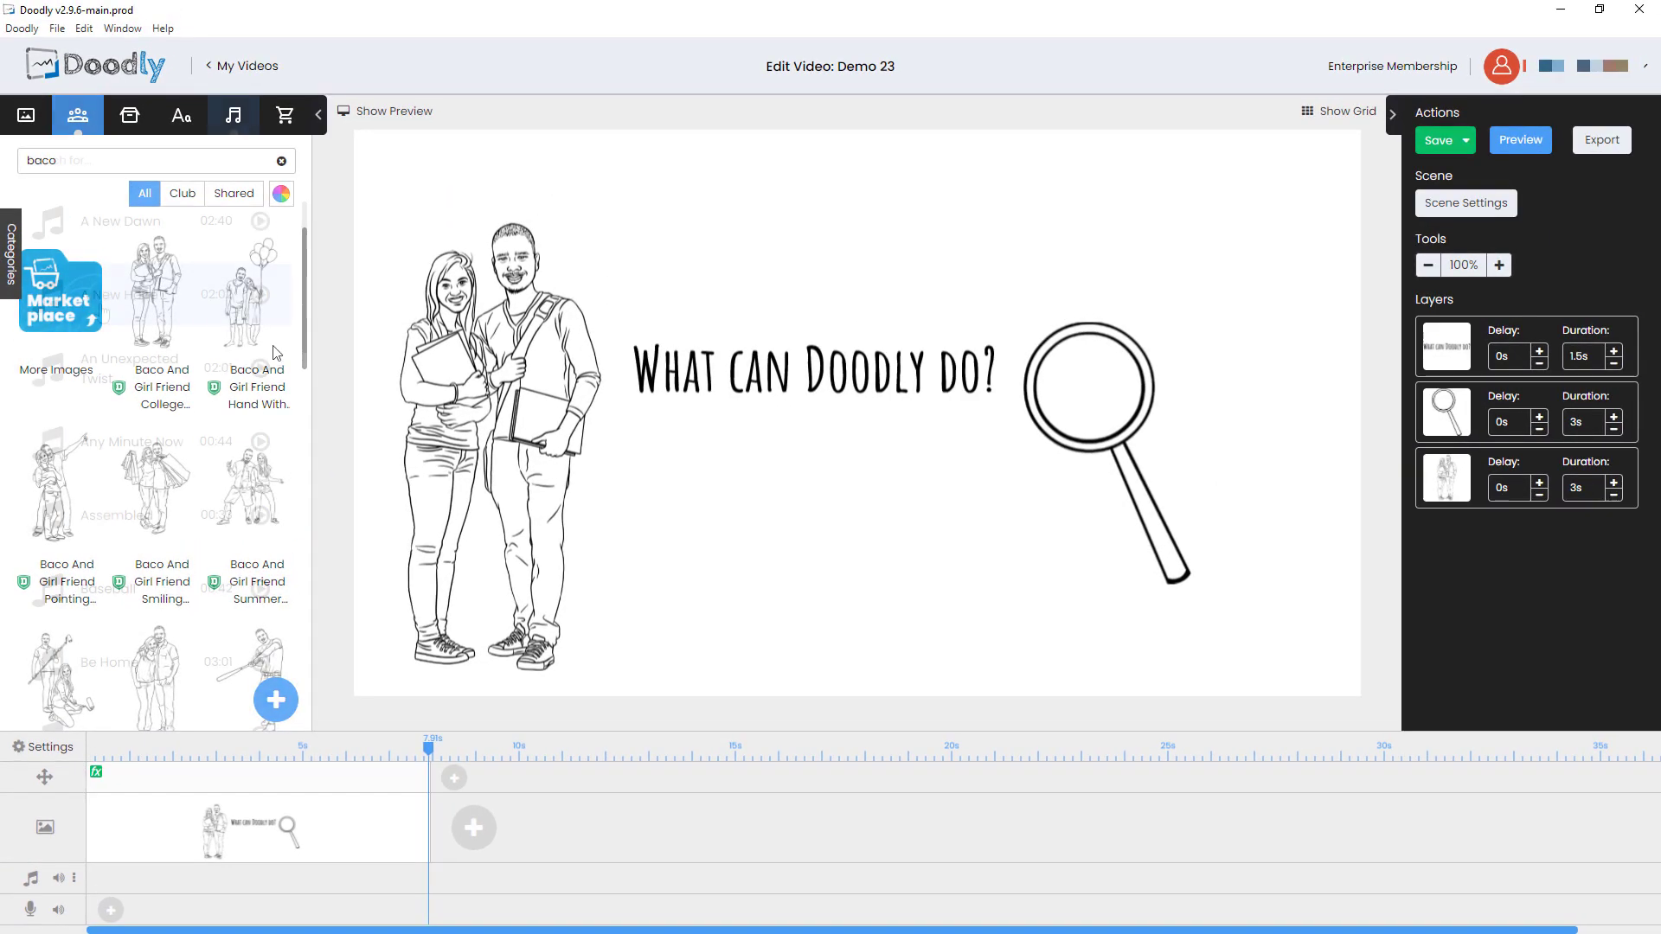
left_click(245, 76)
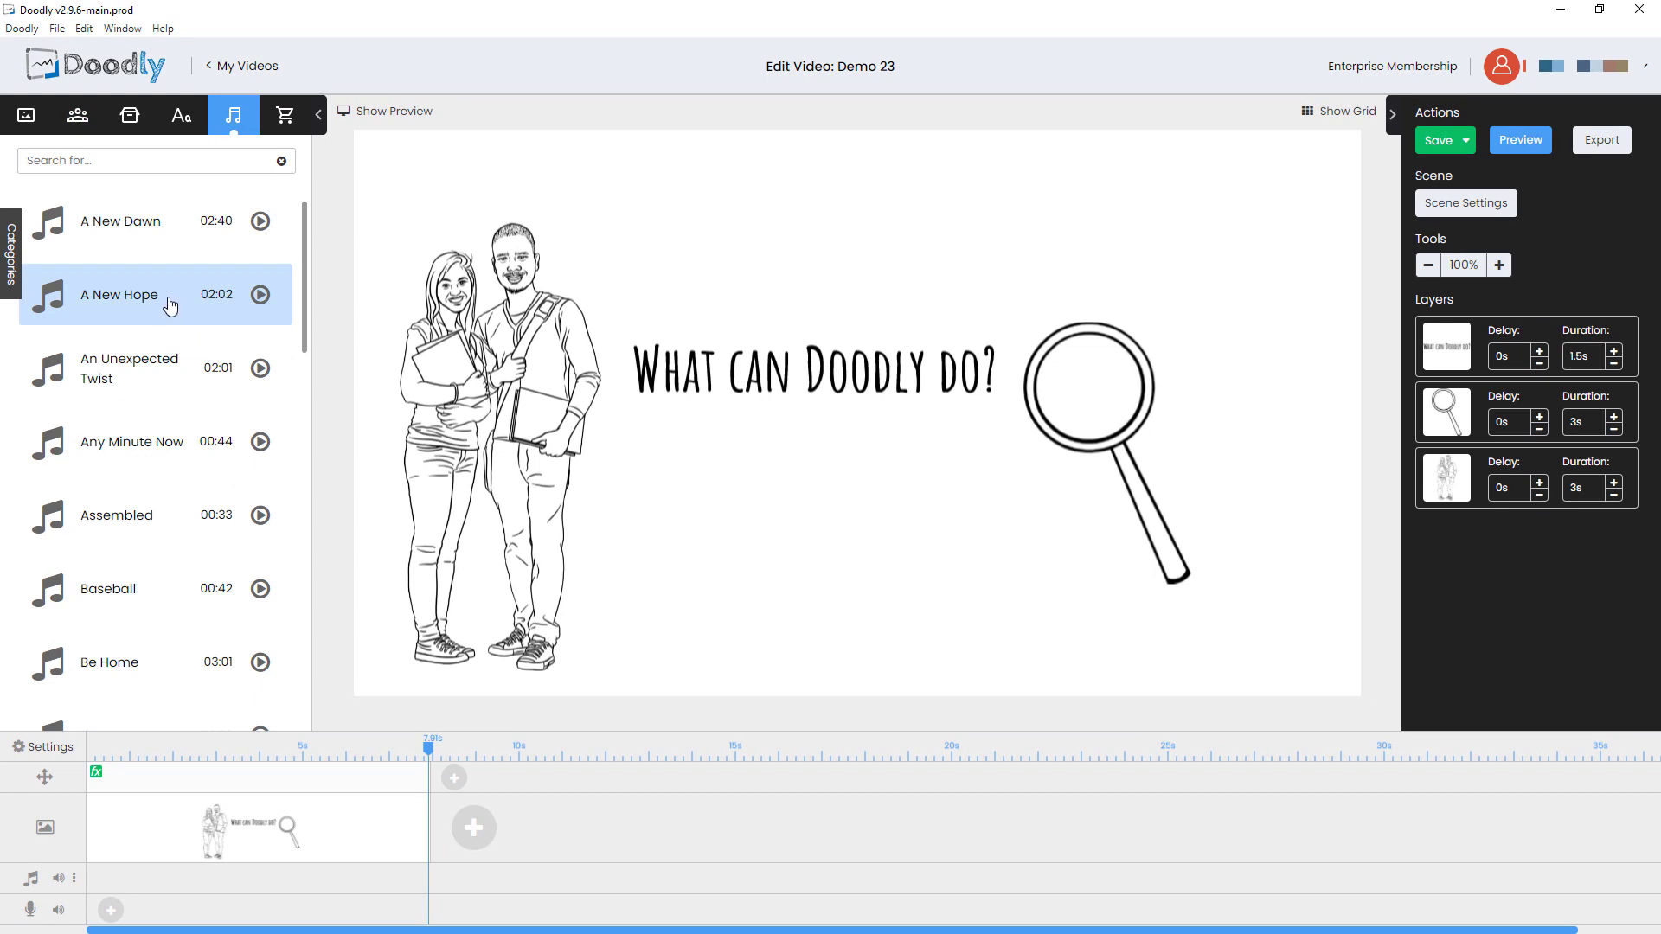
left_click(260, 298)
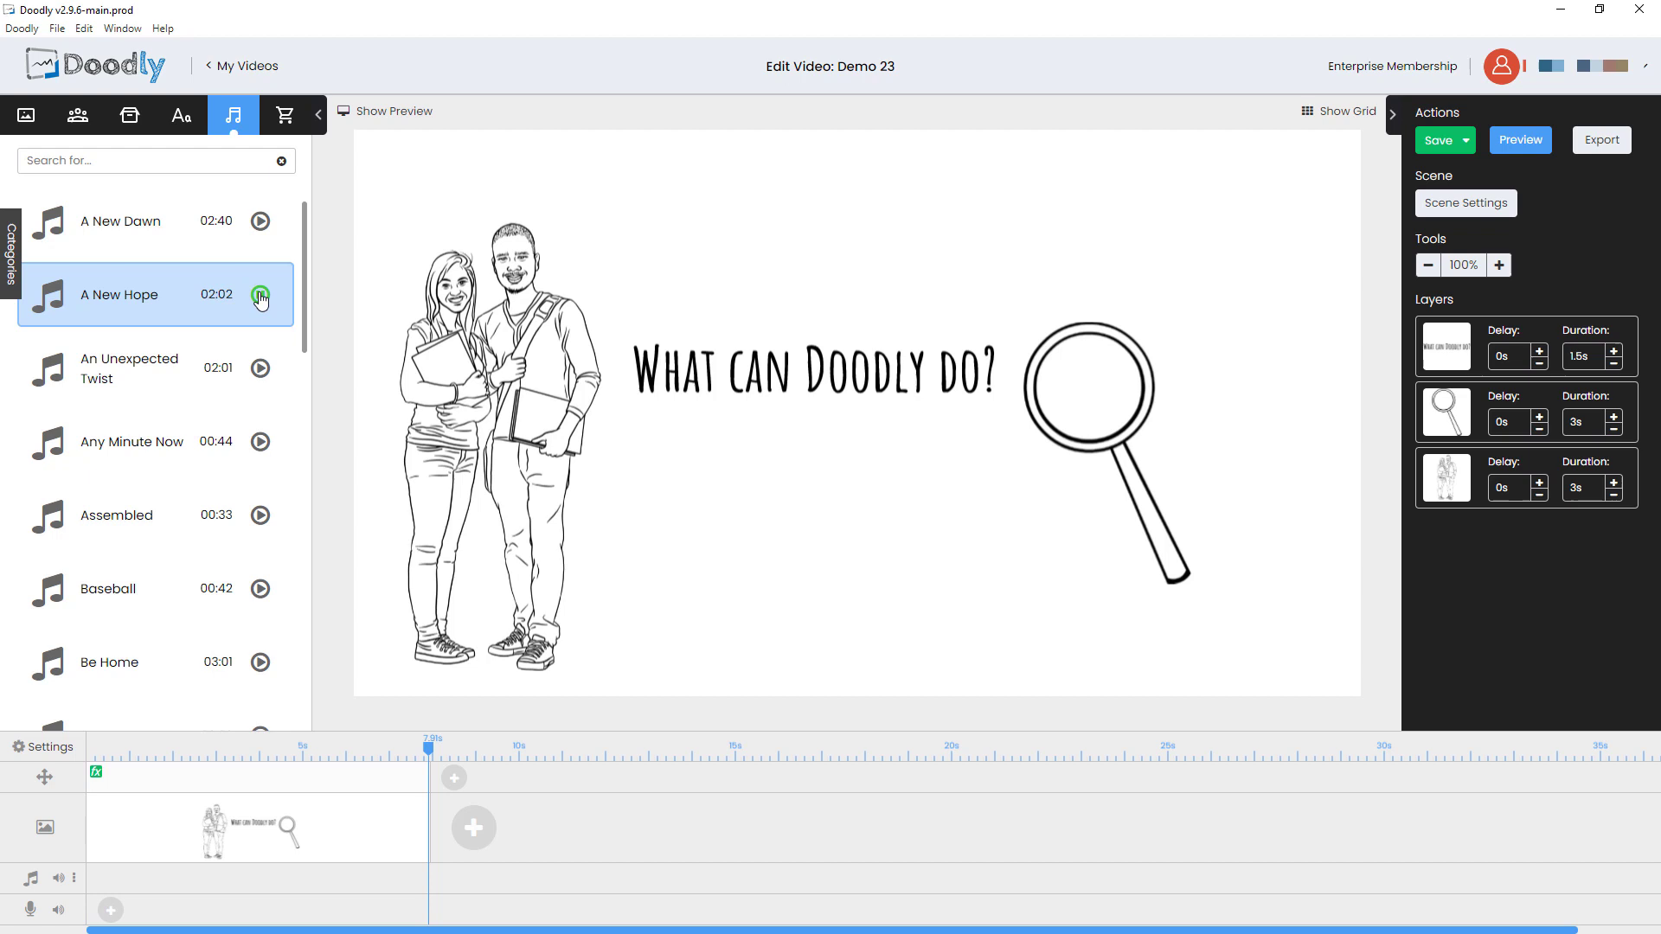
key("ctrl+s")
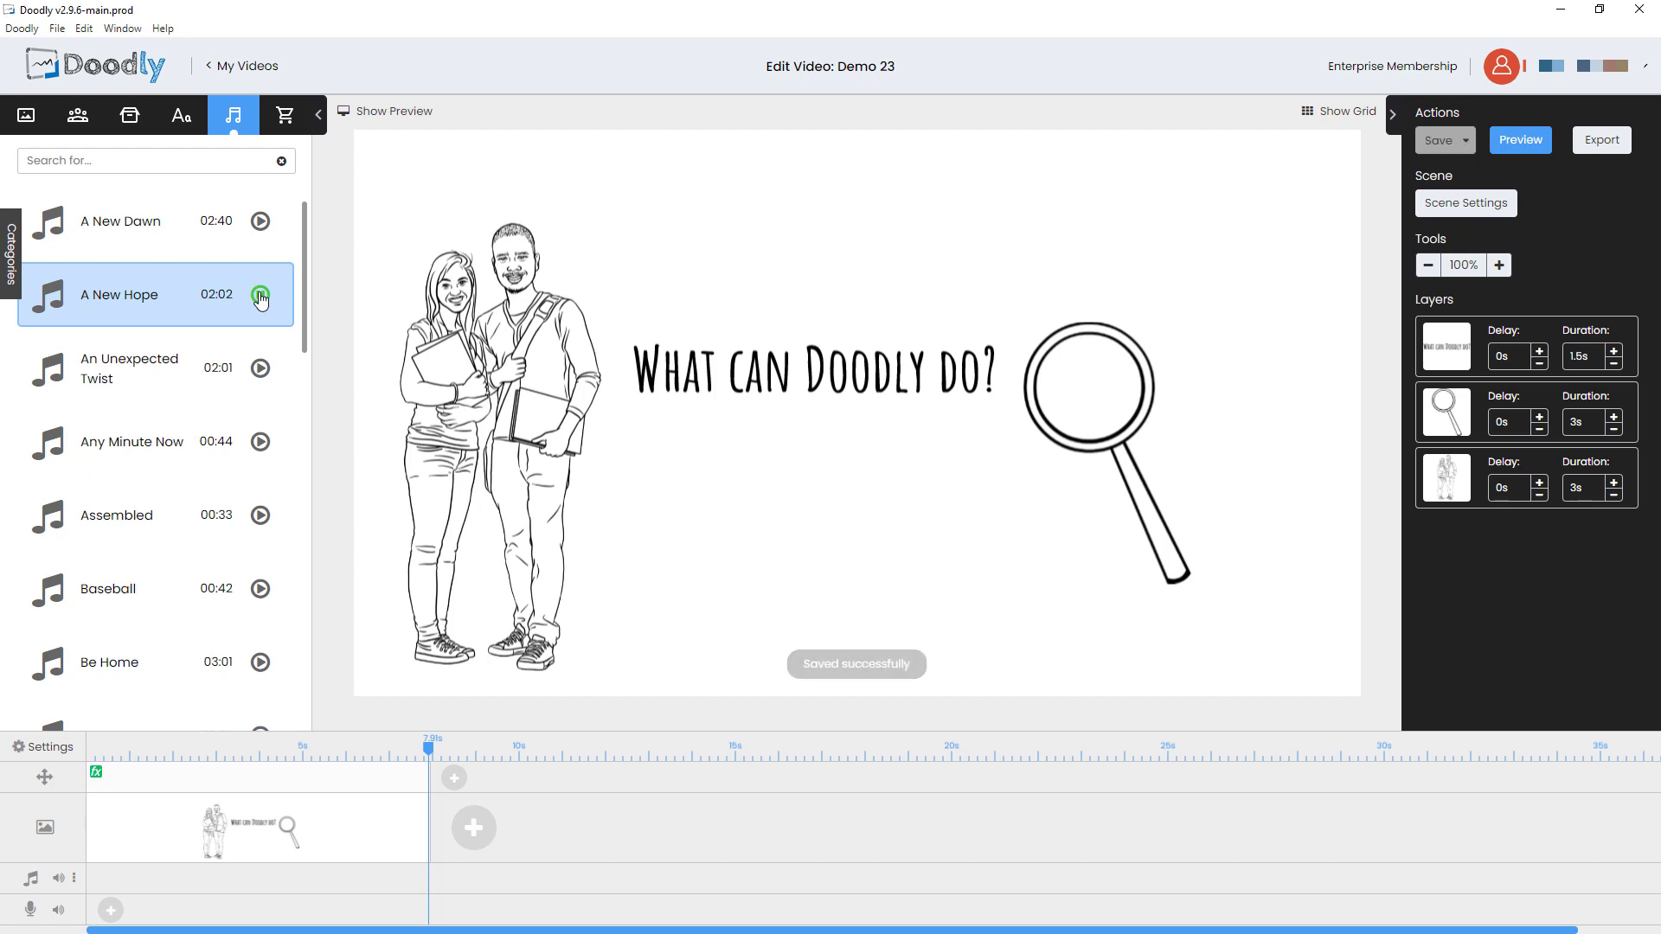
left_click(12, 264)
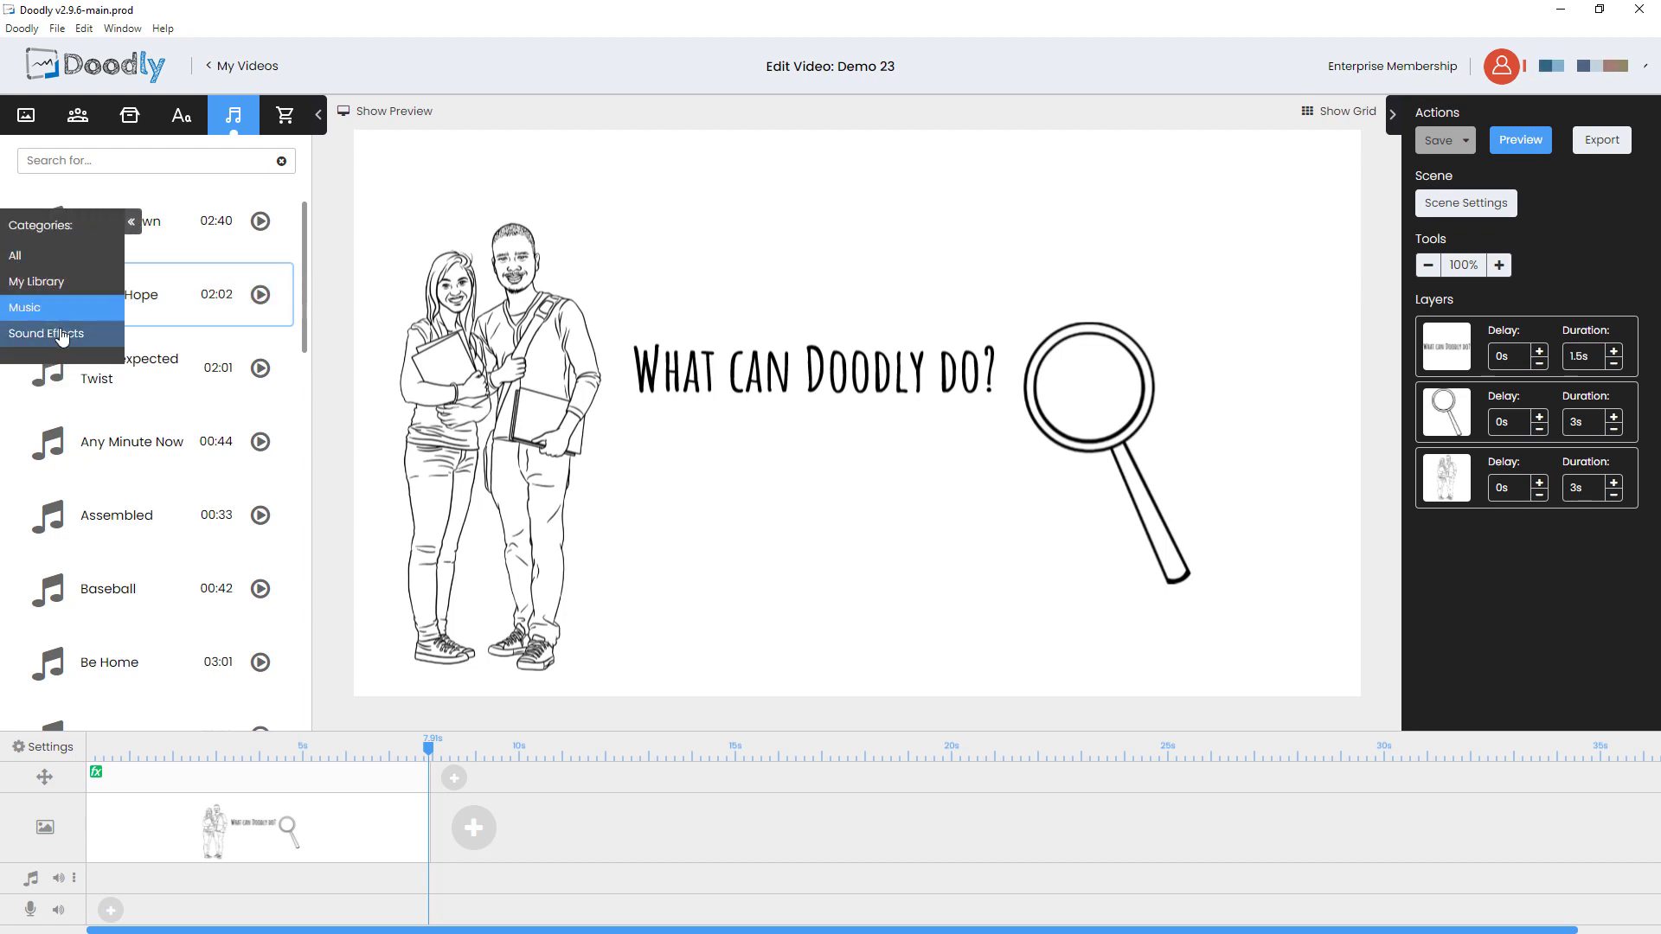
left_click_drag(194, 320, 223, 877)
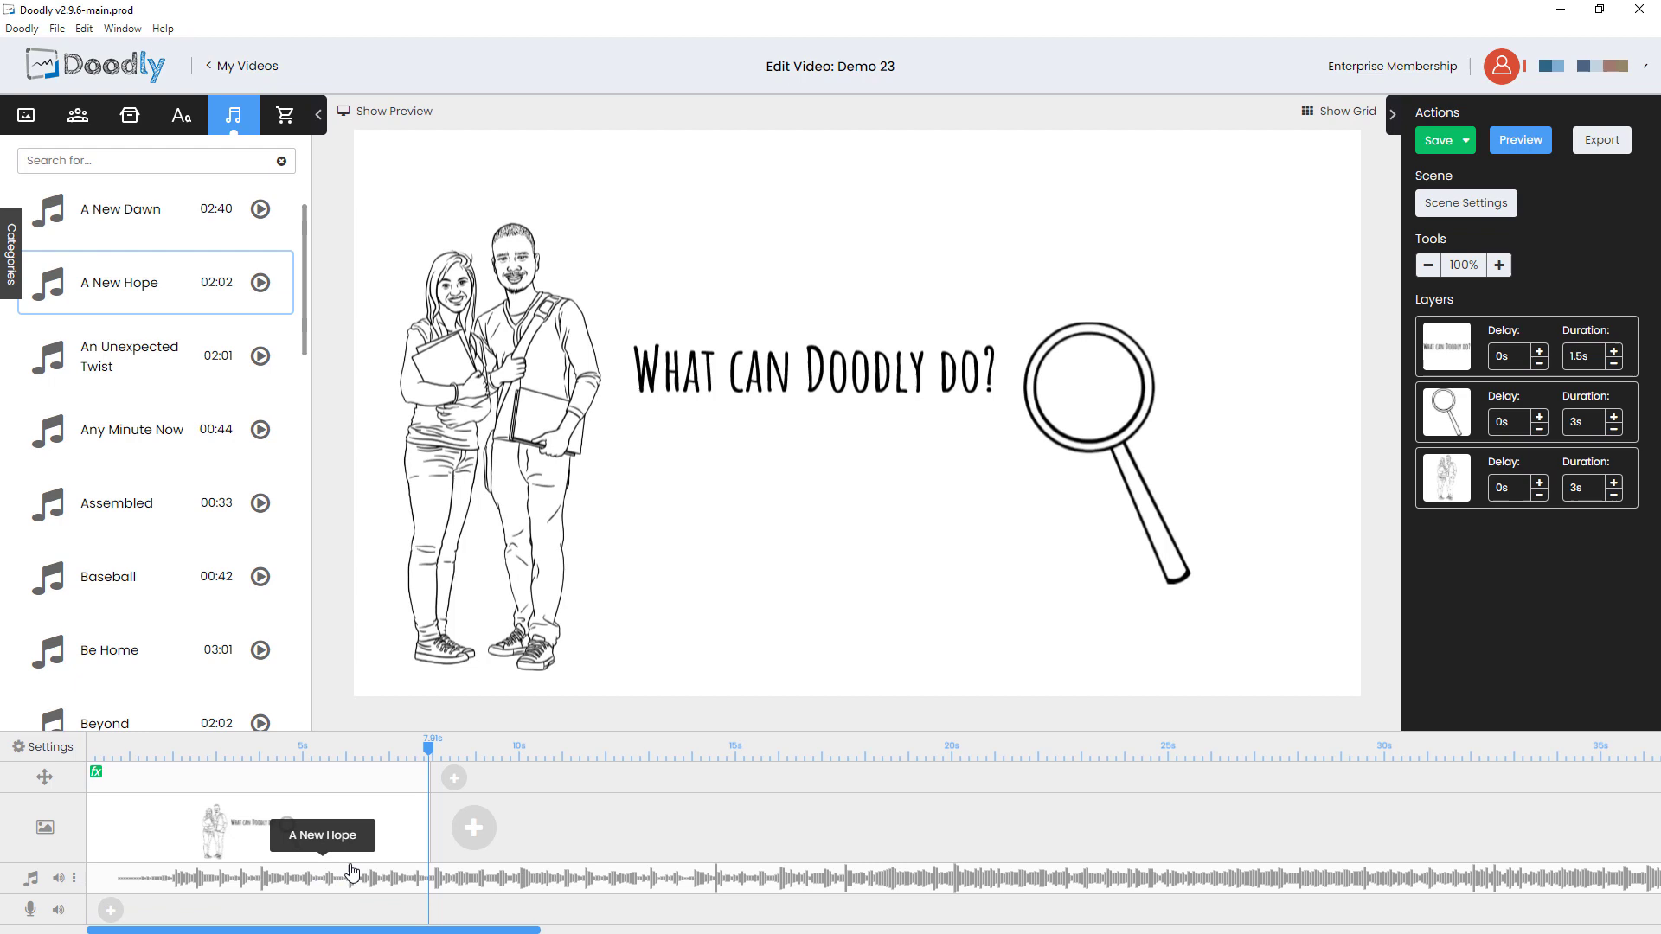
- Record a roughly 8-second voiceover on the voice track, starting at 0s
left_click(104, 749)
left_click(116, 913)
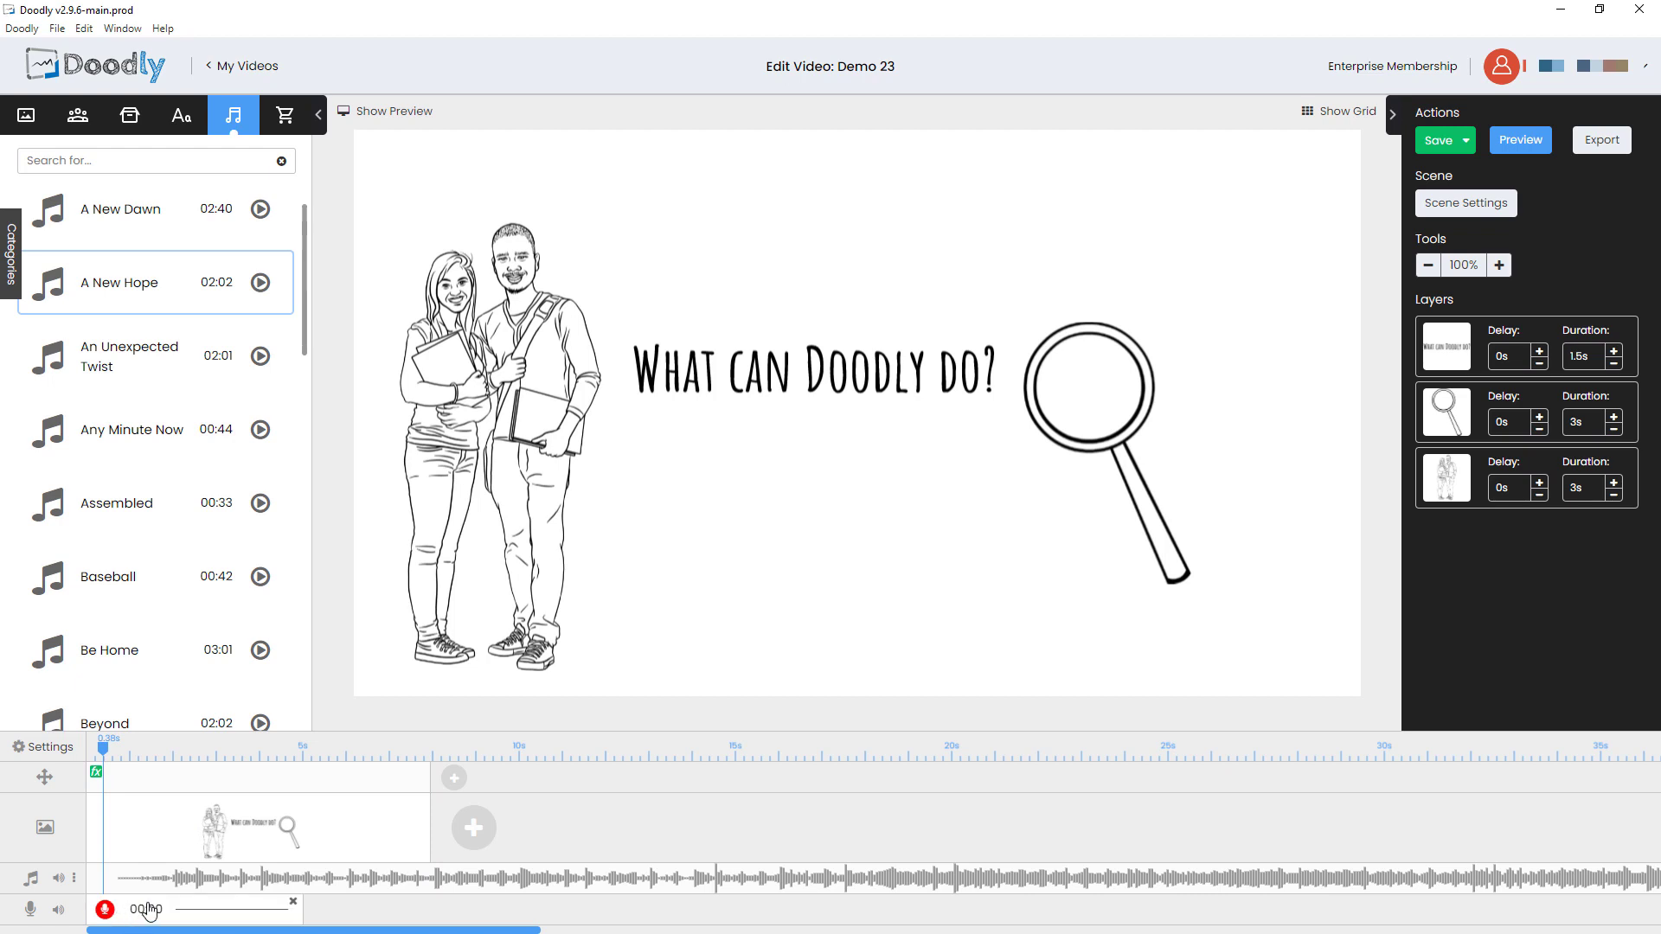
left_click(106, 911)
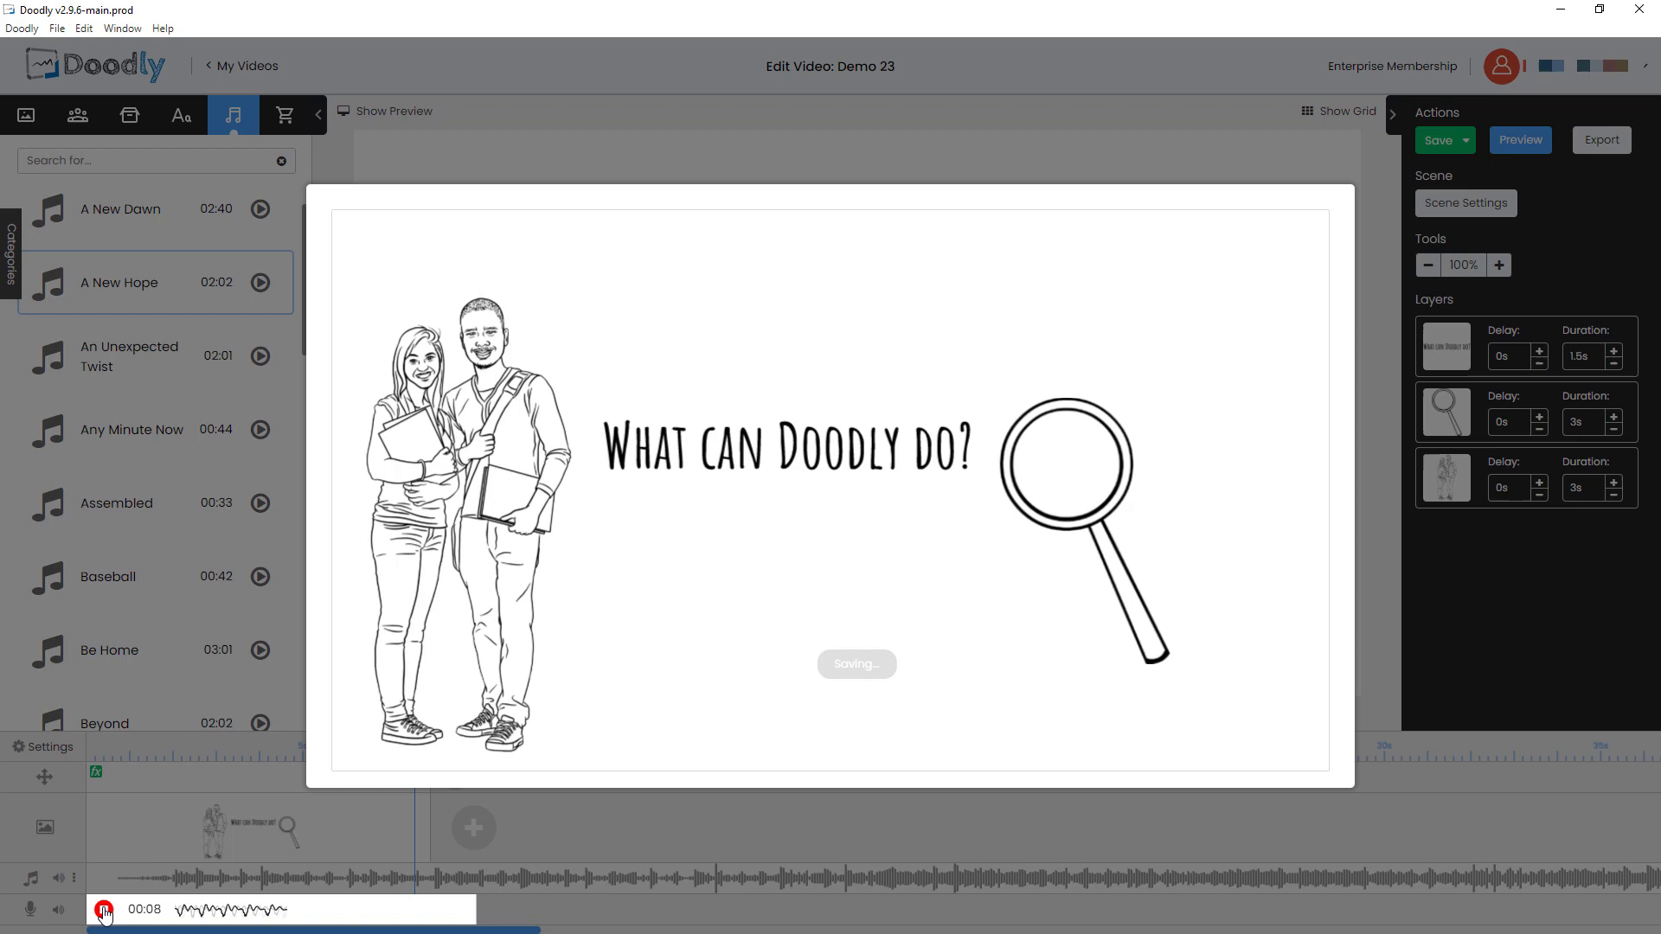
left_click(104, 911)
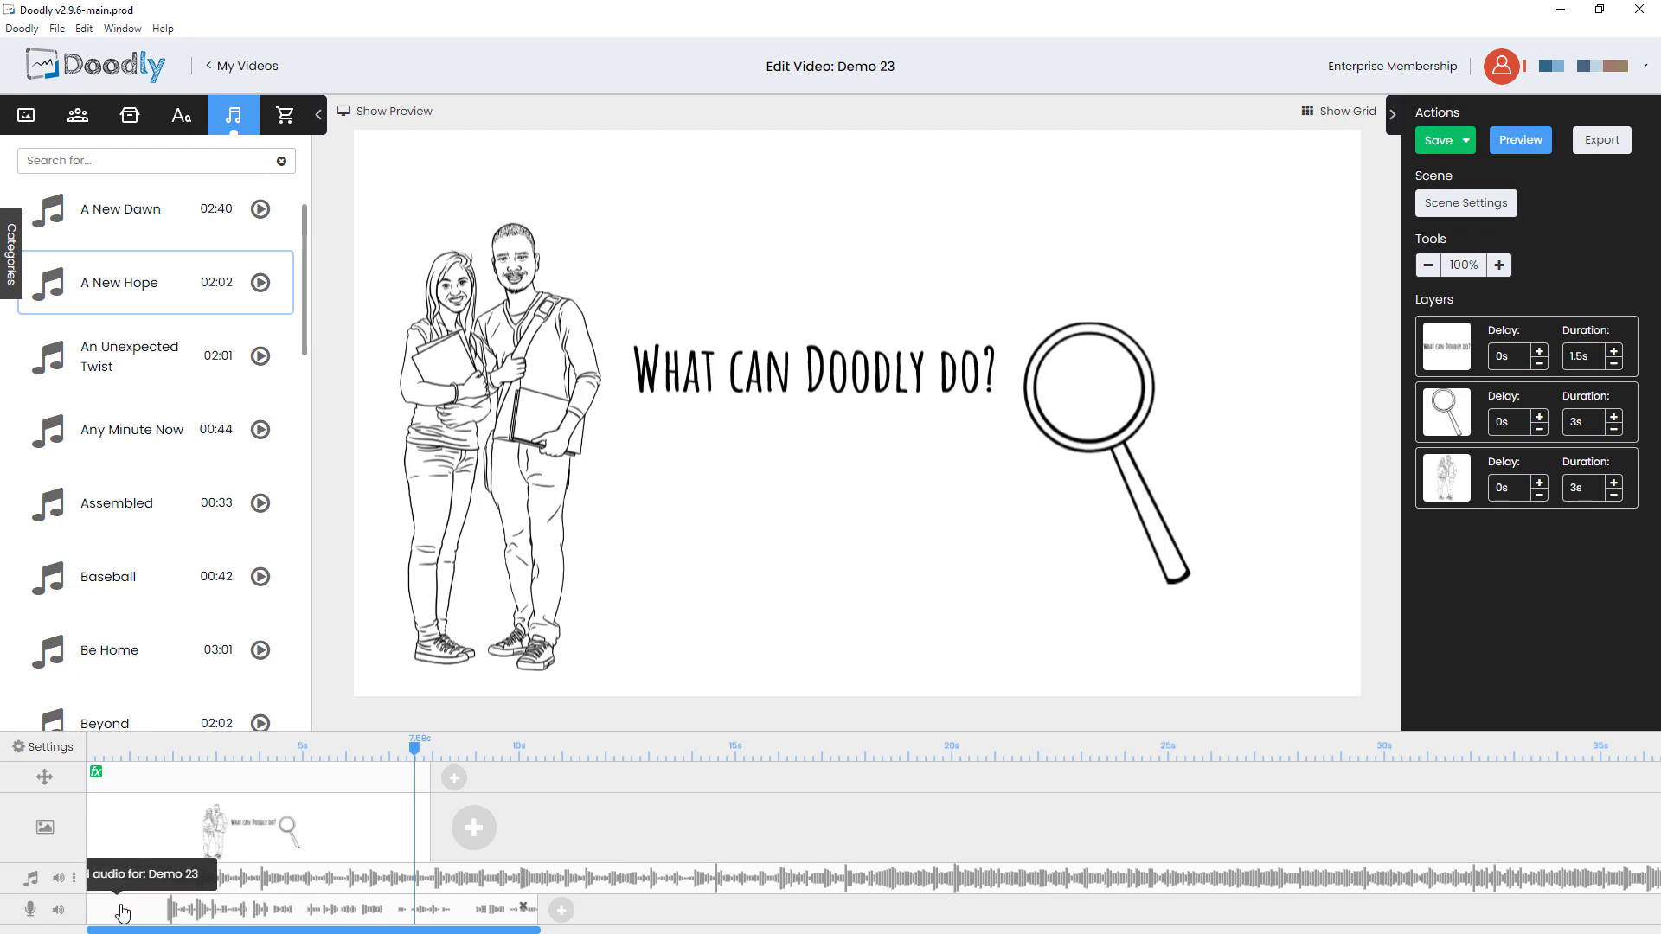
- Nudge the voice clip later and extend the scene so the layers run 1.7s and 3.4s
mouse_move(122, 911)
left_mouse_down()
mouse_move(170, 908)
mouse_move(125, 914)
left_mouse_up()
left_click_drag(433, 829, 468, 828)
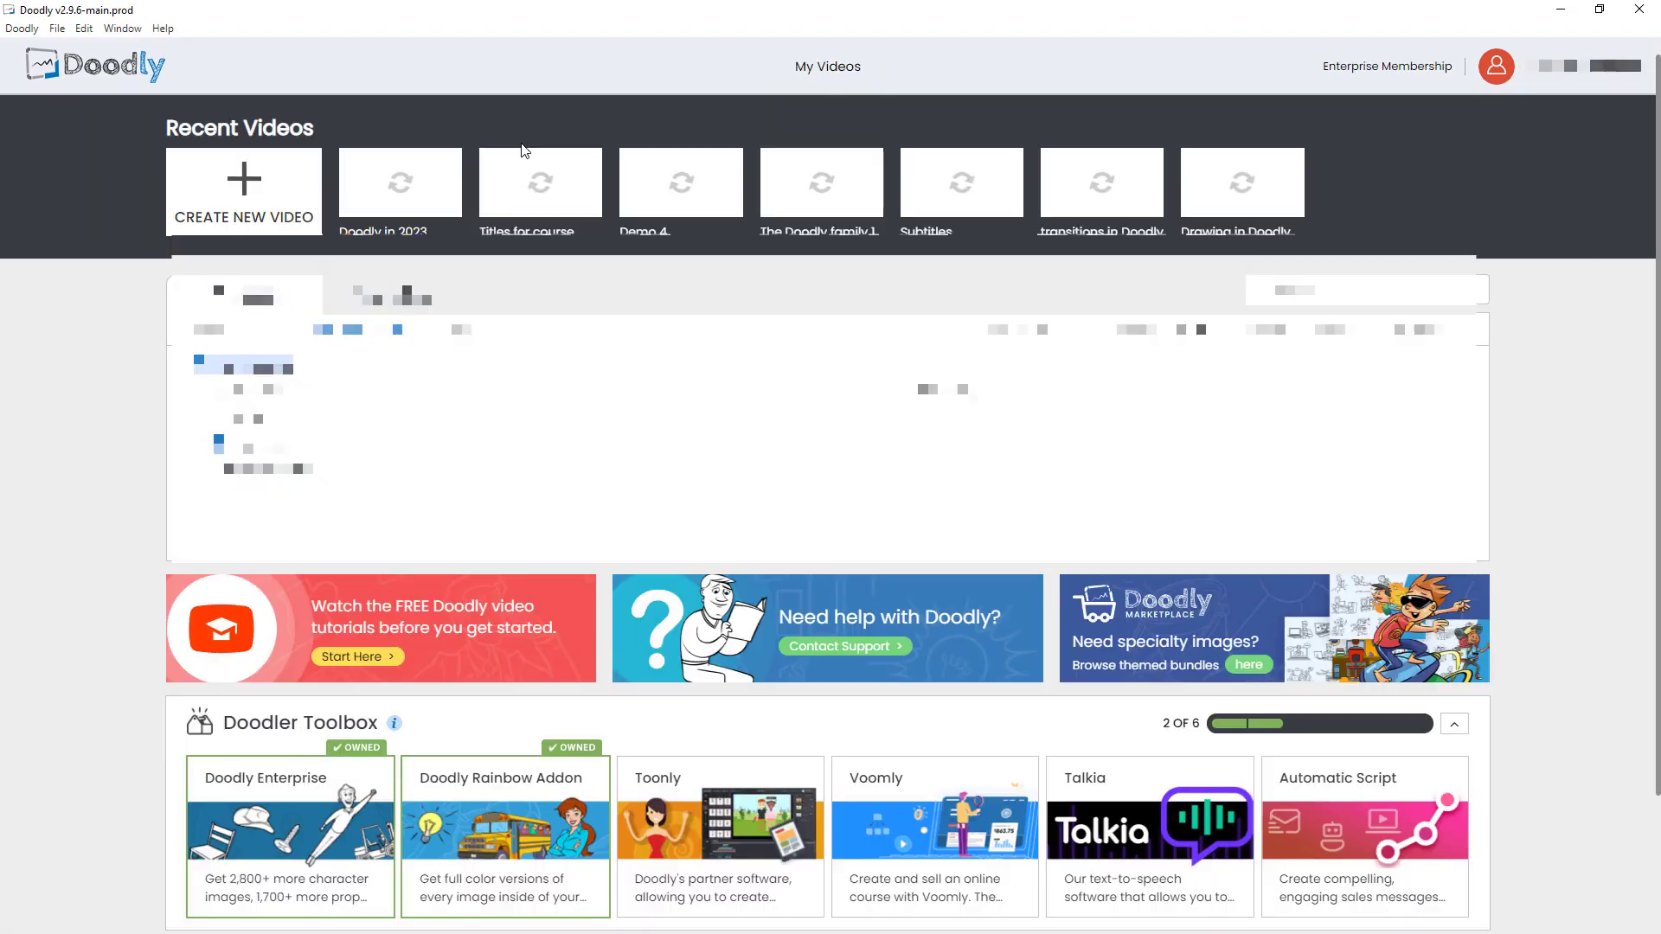
scroll(320, 774, "down", 2)
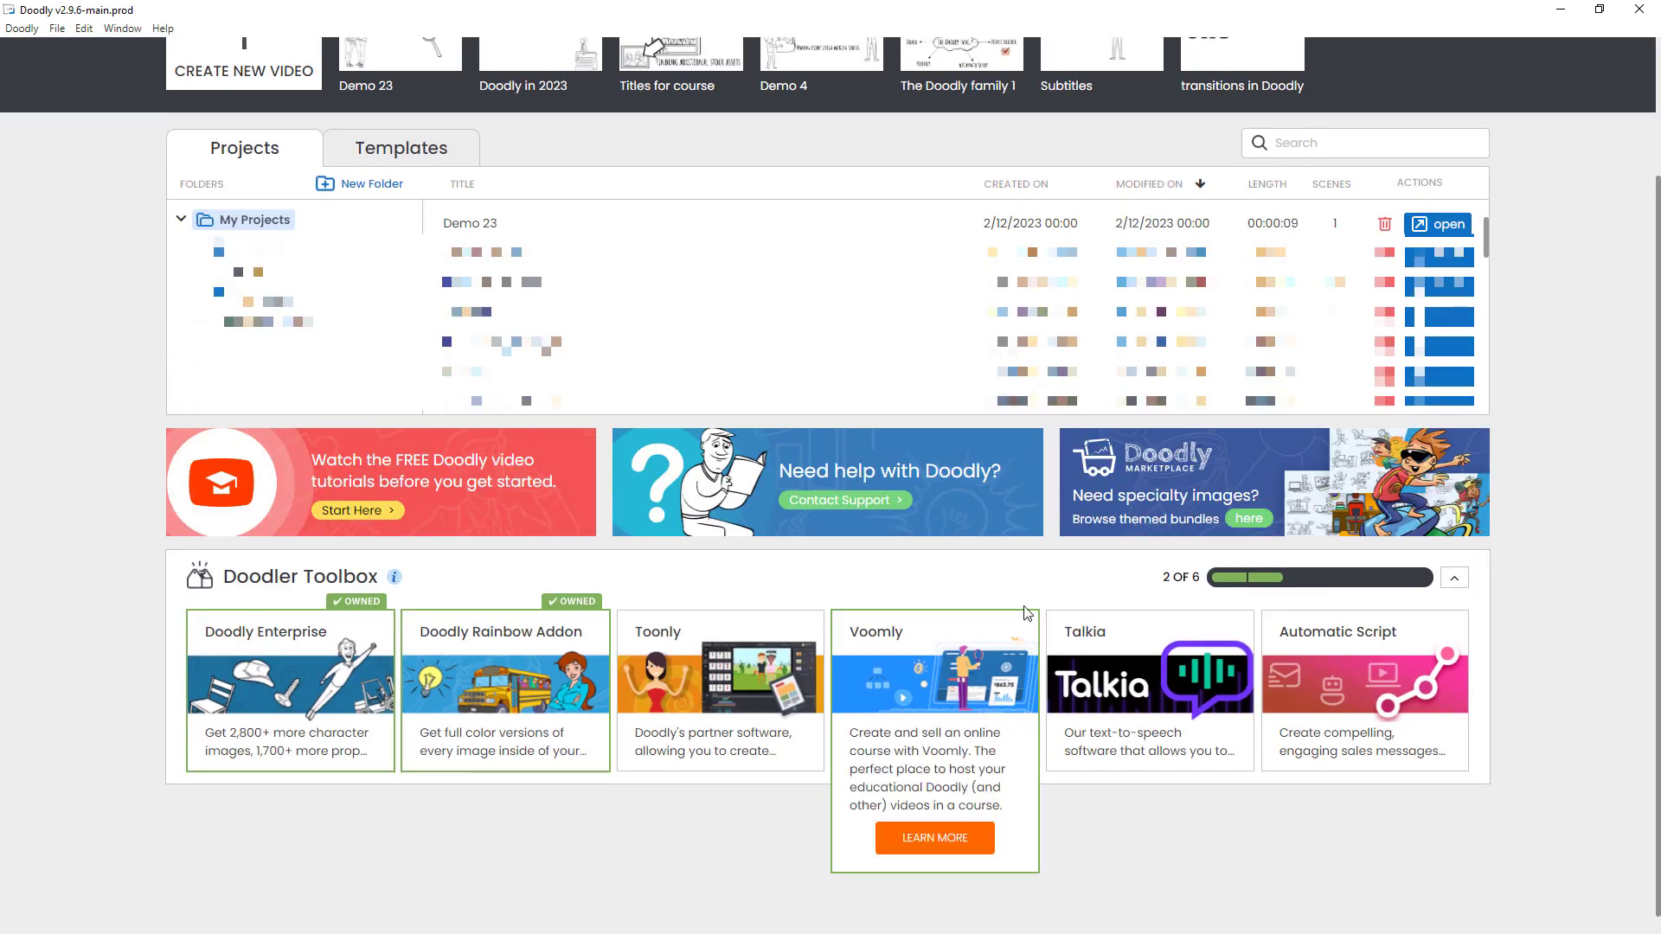
mouse_move(730, 643)
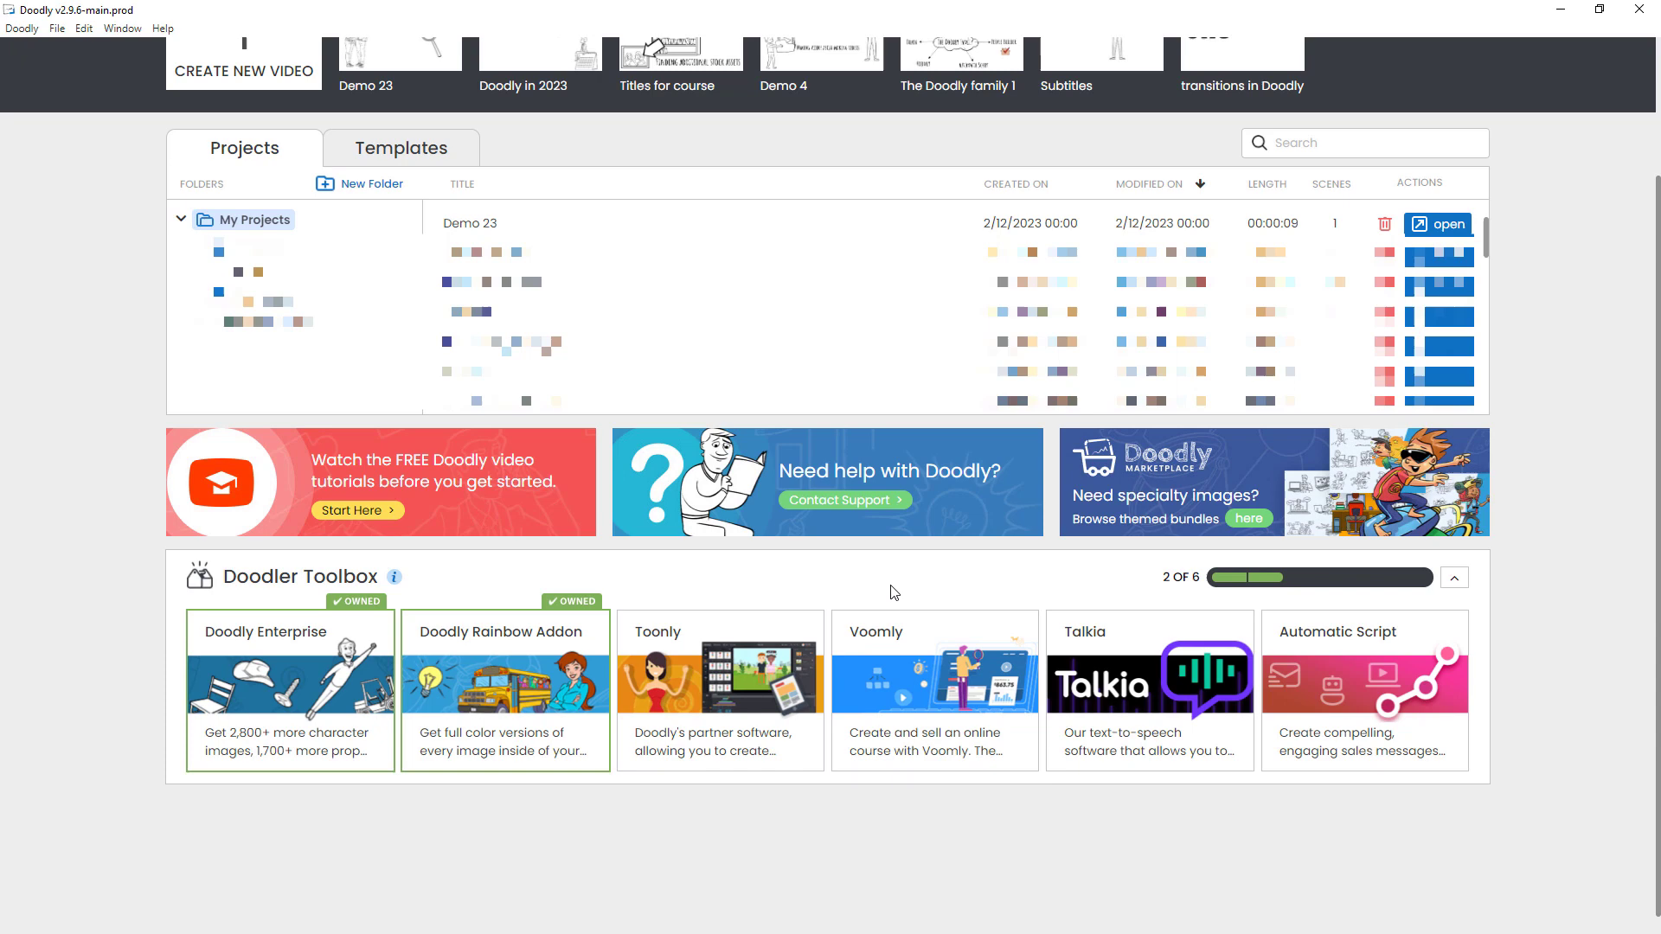
mouse_move(354, 688)
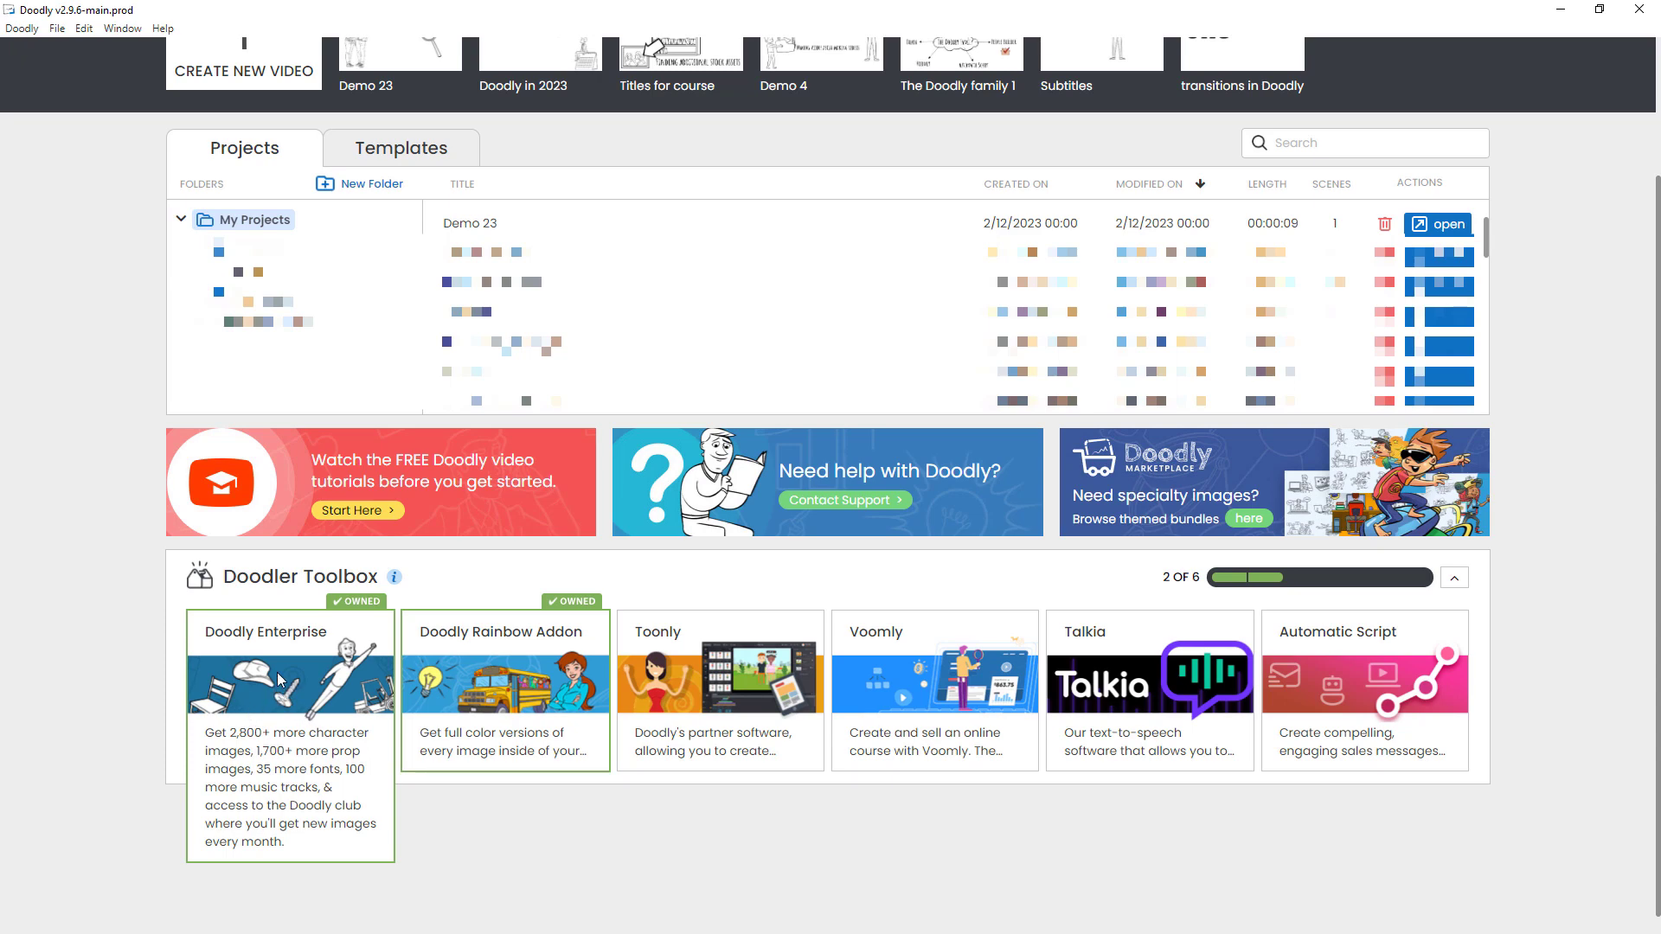
mouse_move(488, 670)
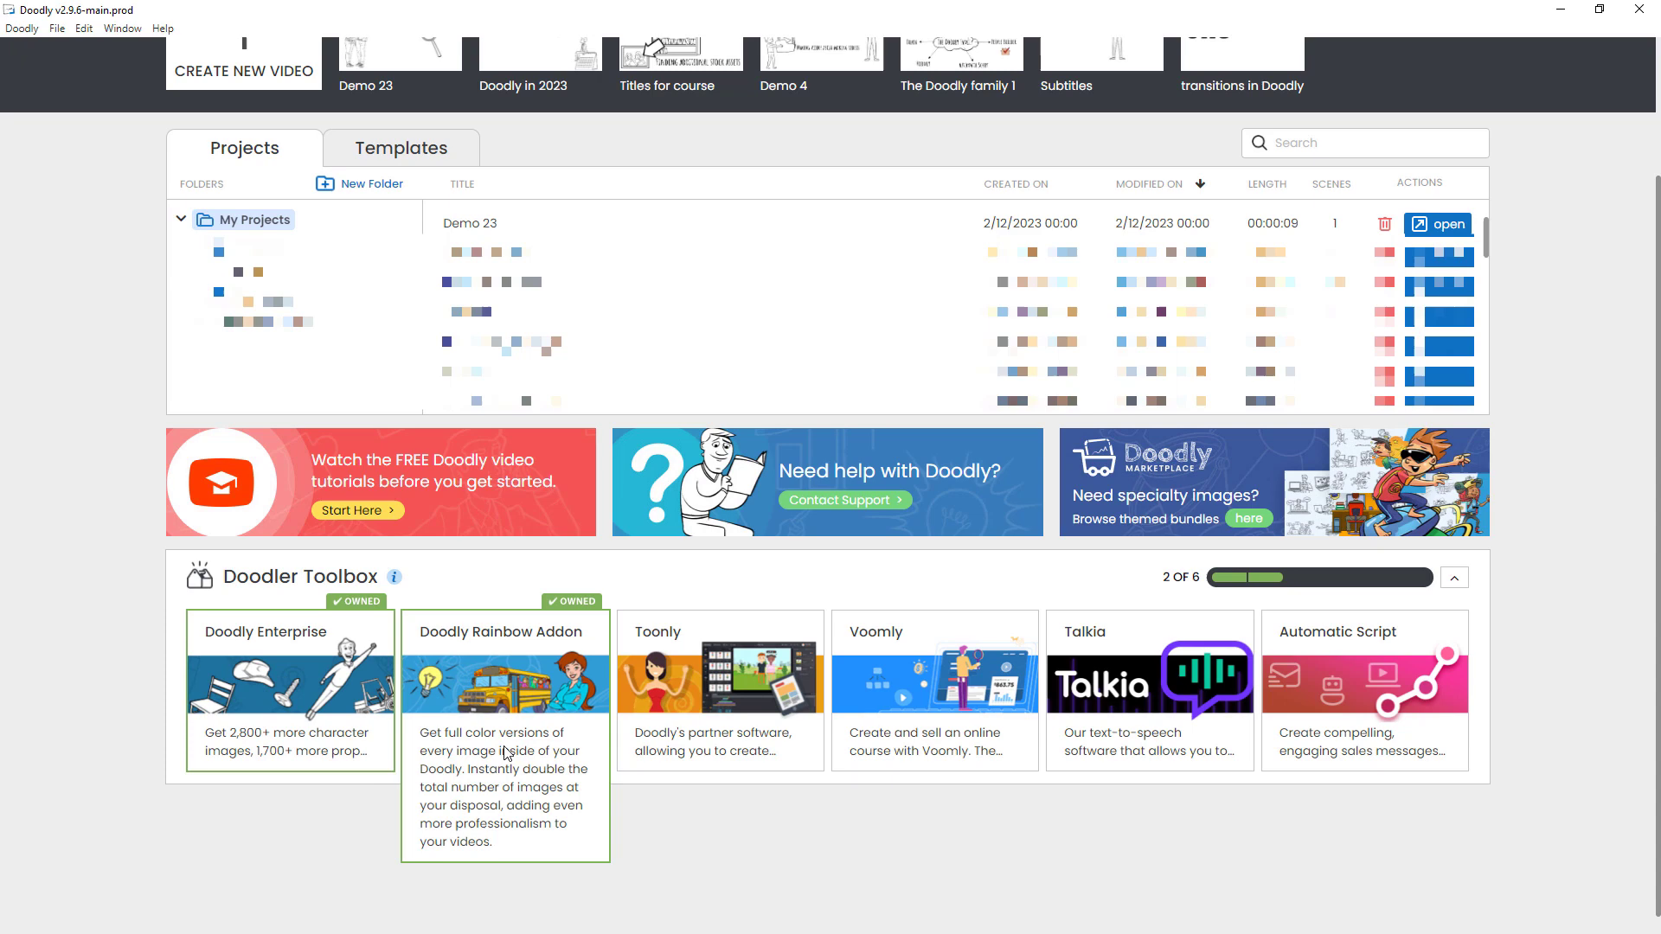
scroll(524, 734, "up", 2)
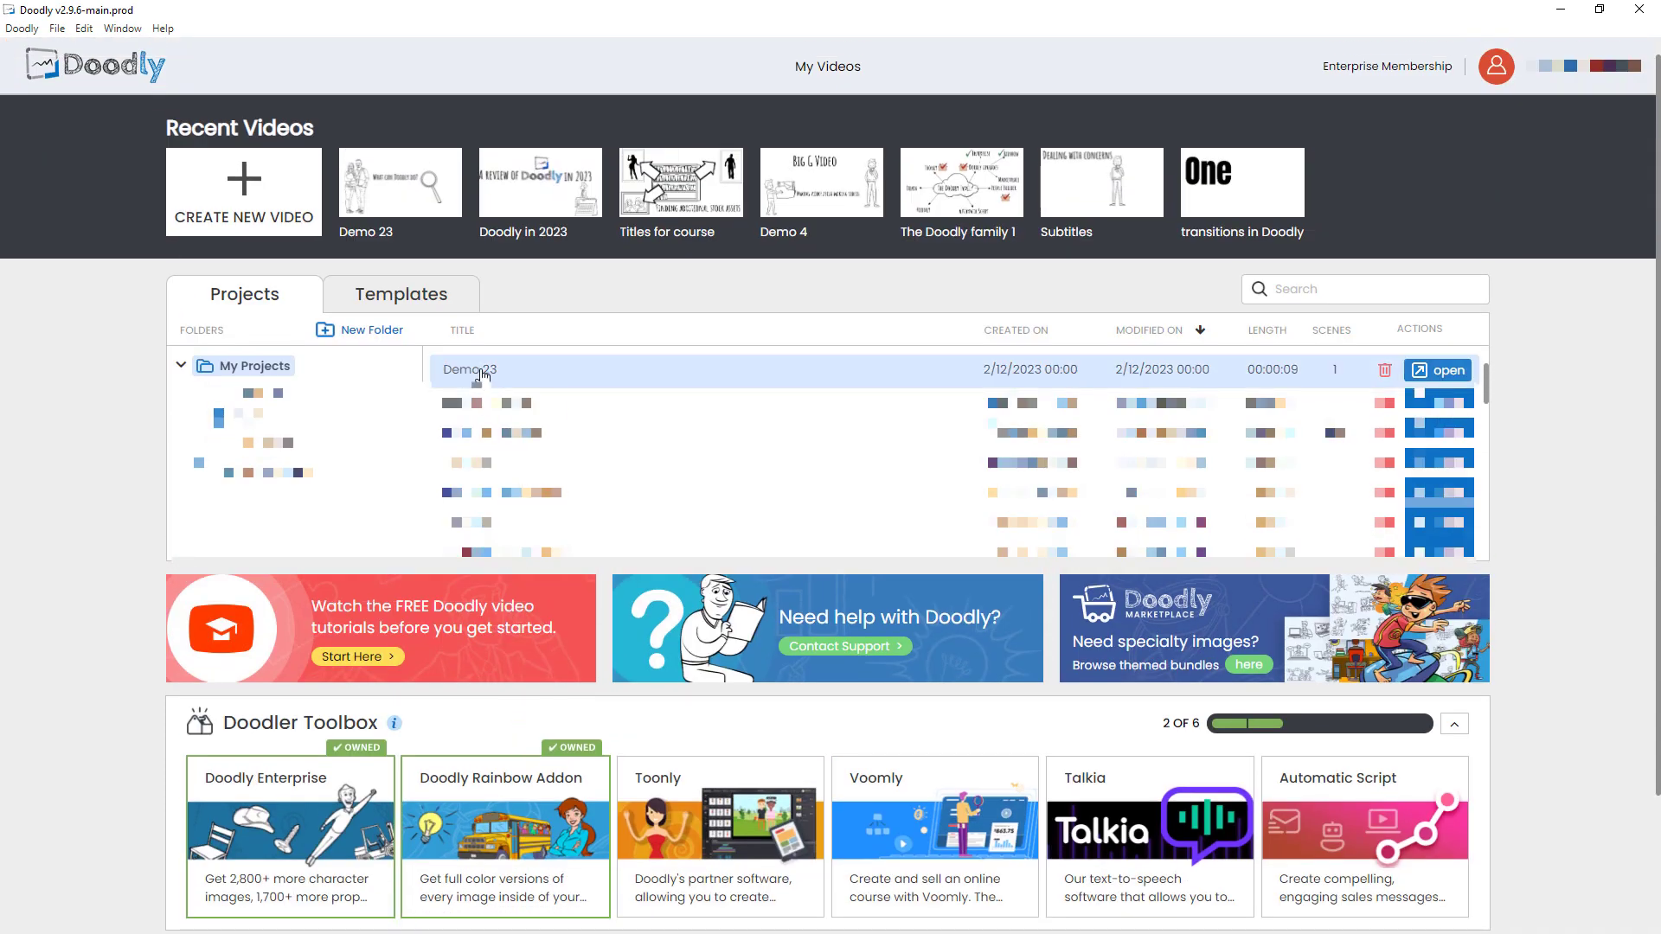
- Open Demo 23 and drag the Big G Video Logo from imported images to the top-right corner
left_click(1441, 372)
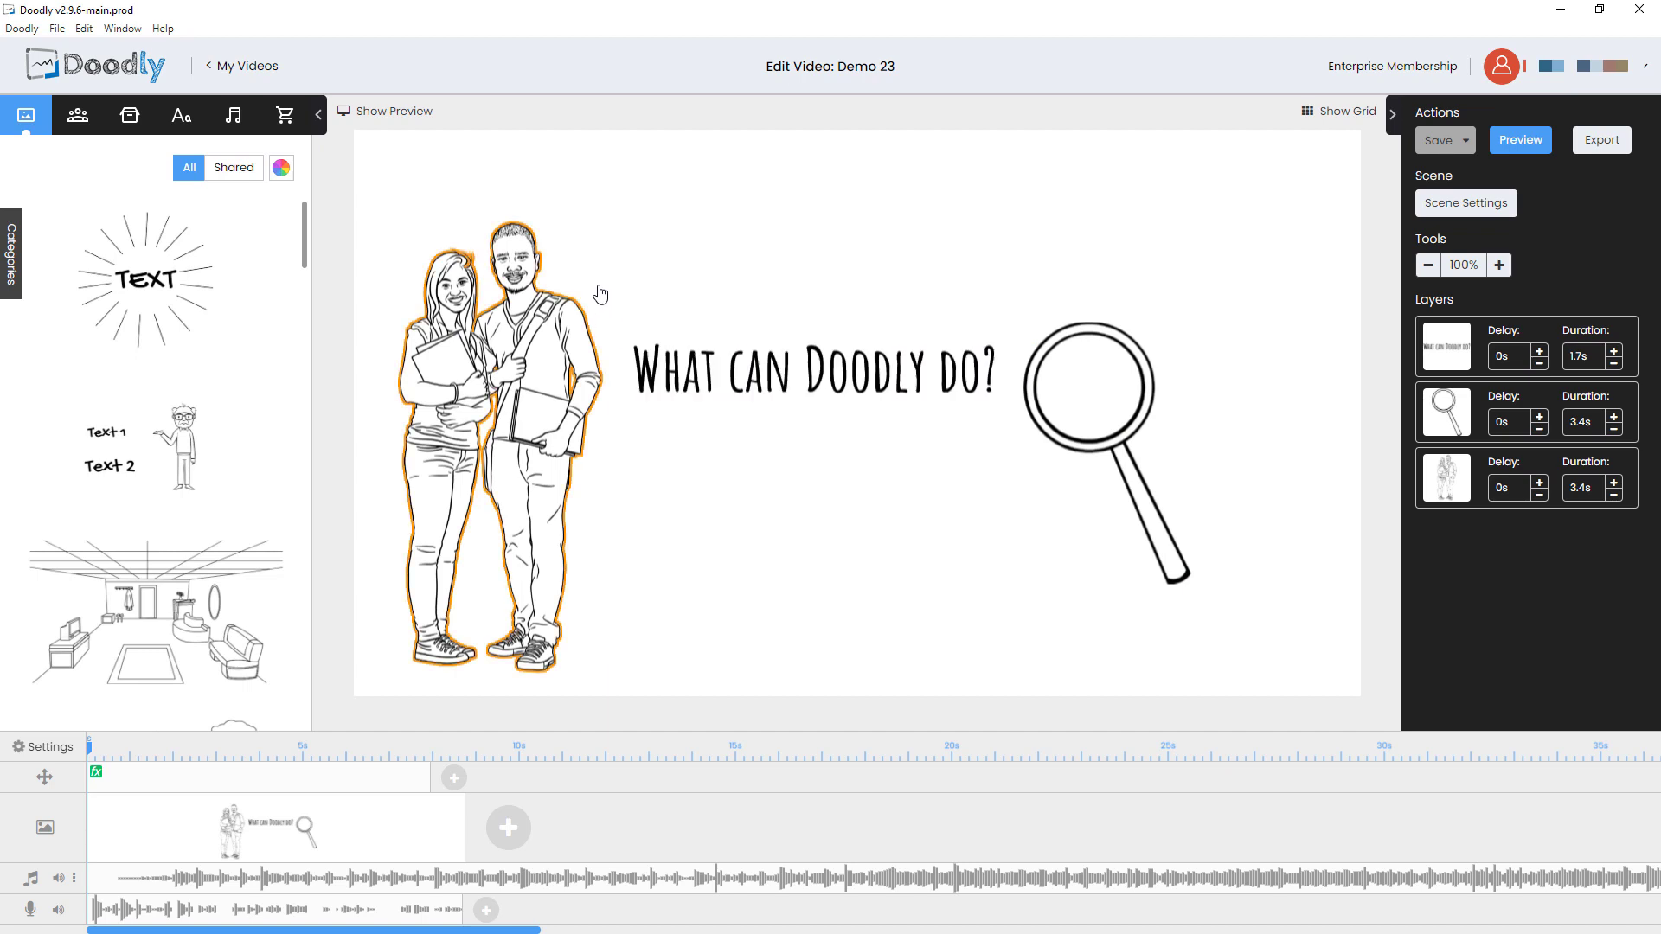
left_click(525, 299)
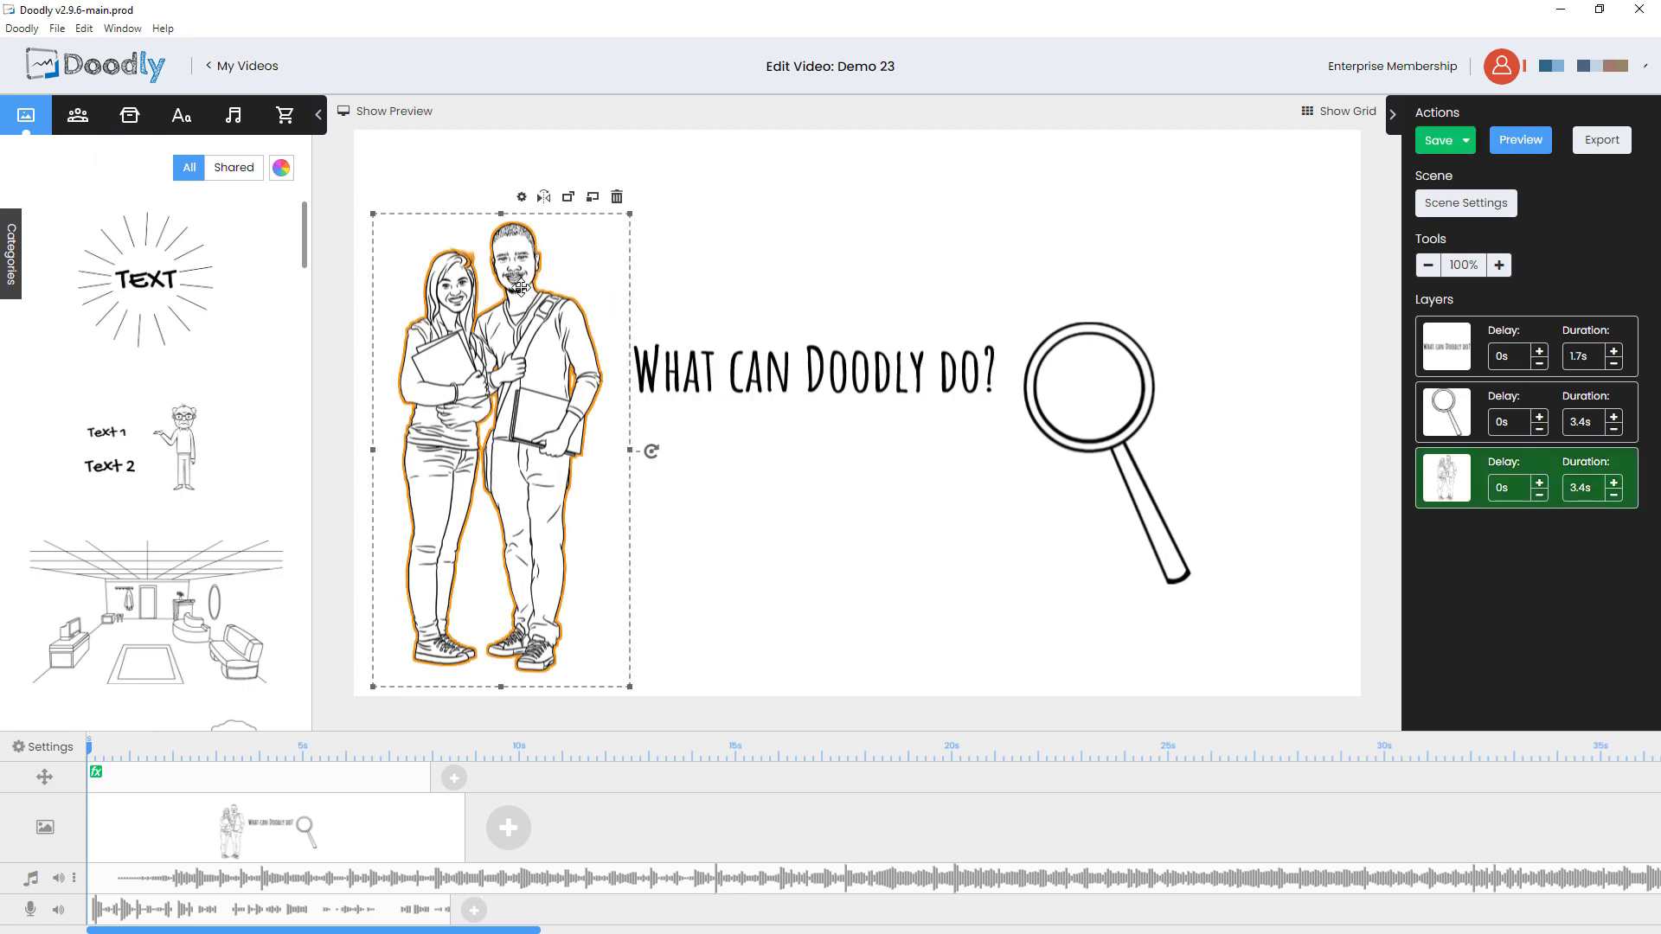
left_click(130, 115)
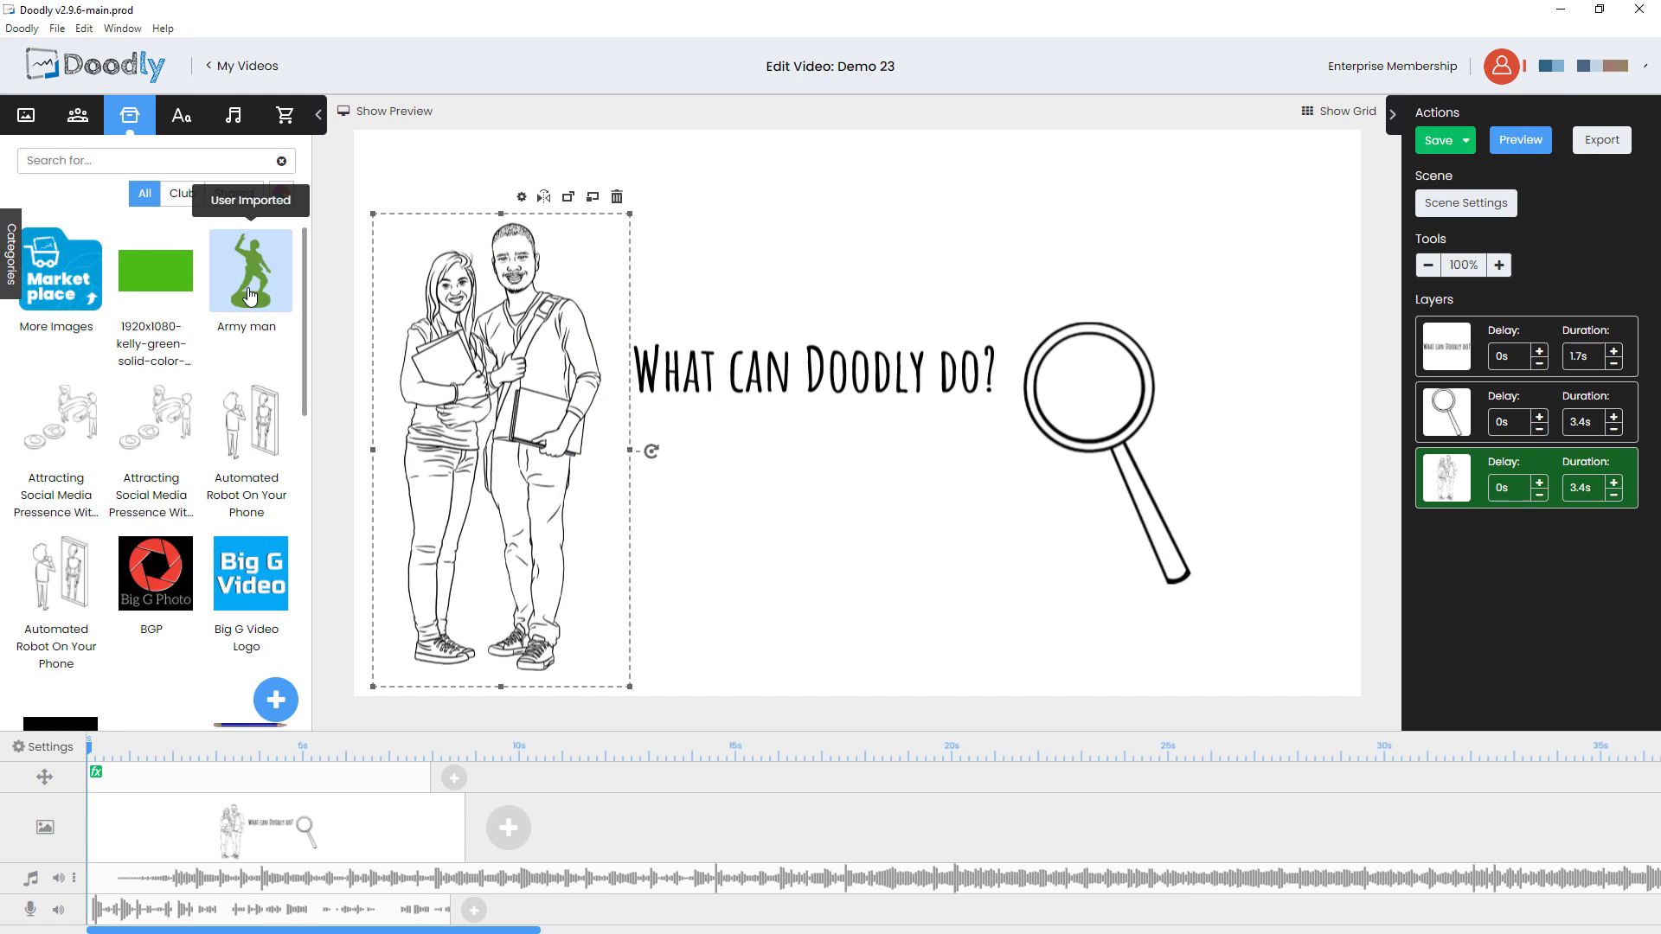
left_click_drag(247, 624, 1223, 284)
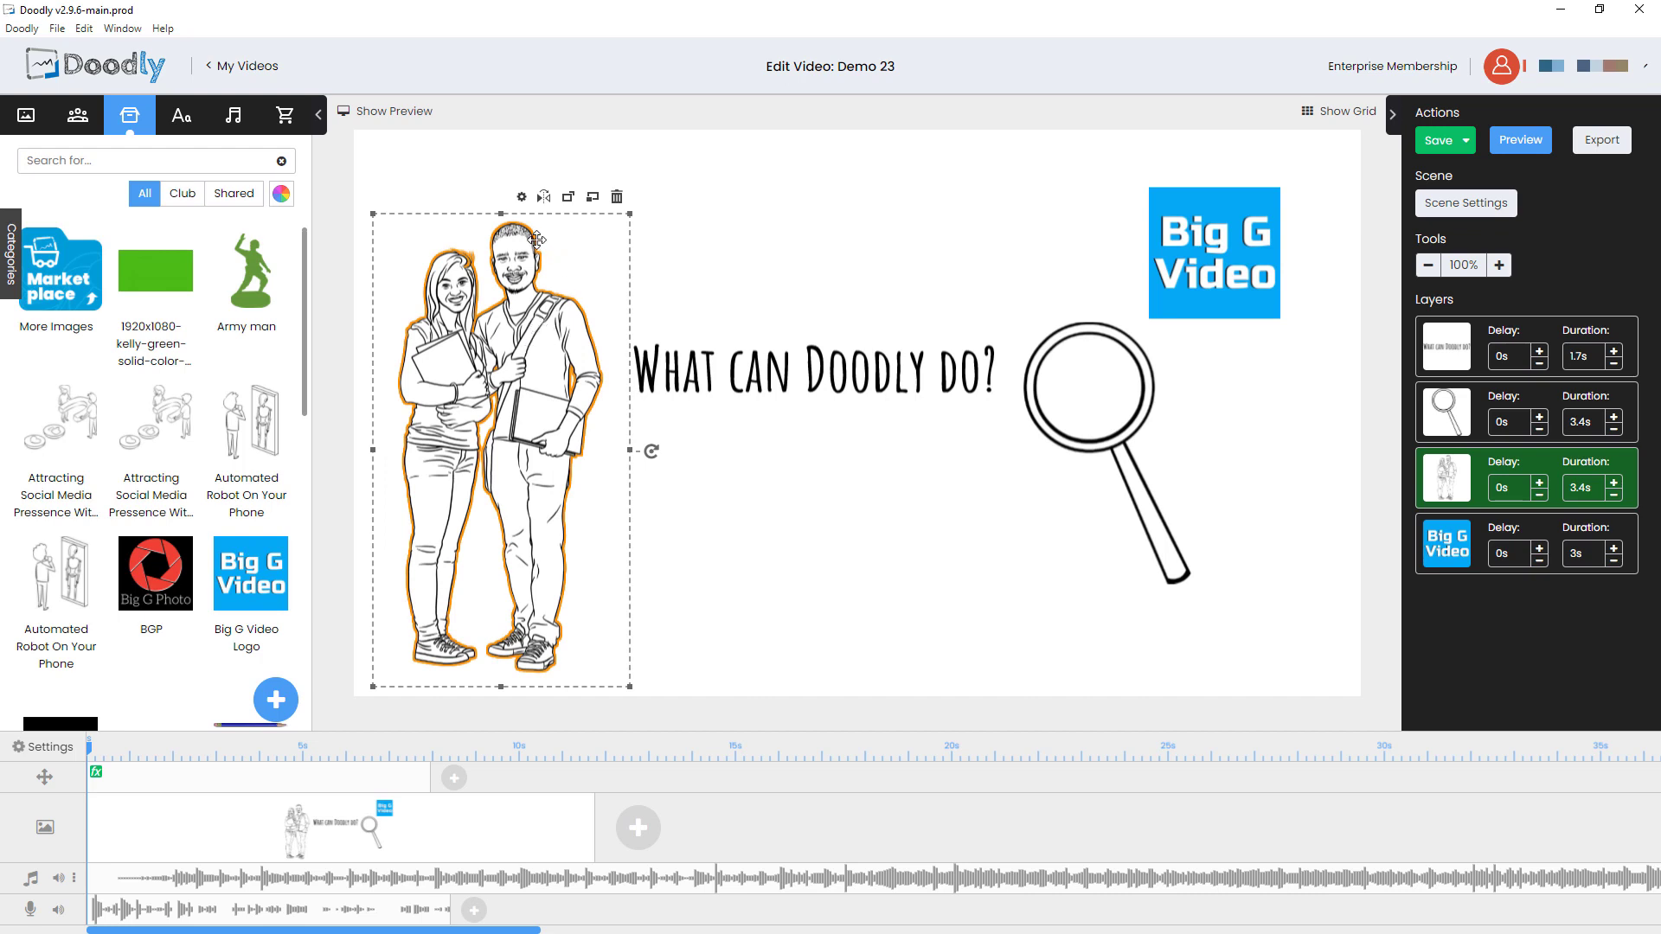
- Switch Doodly Rainbow on in the couple's Asset Settings and apply it
left_click(522, 197)
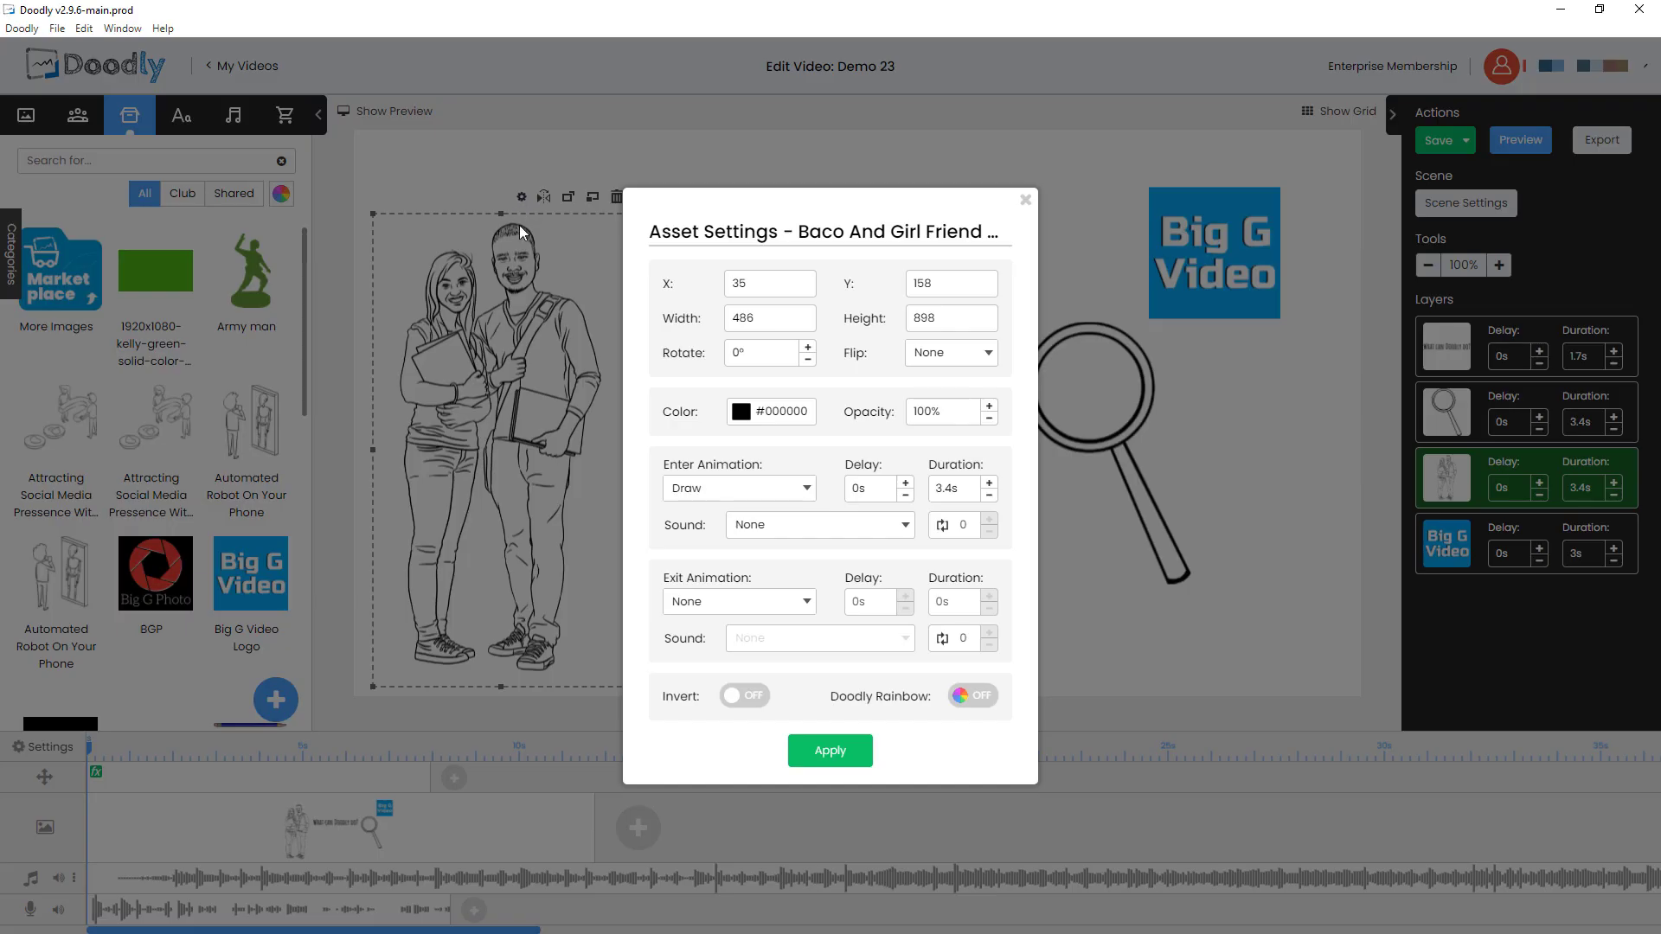
left_click(963, 699)
left_click(846, 750)
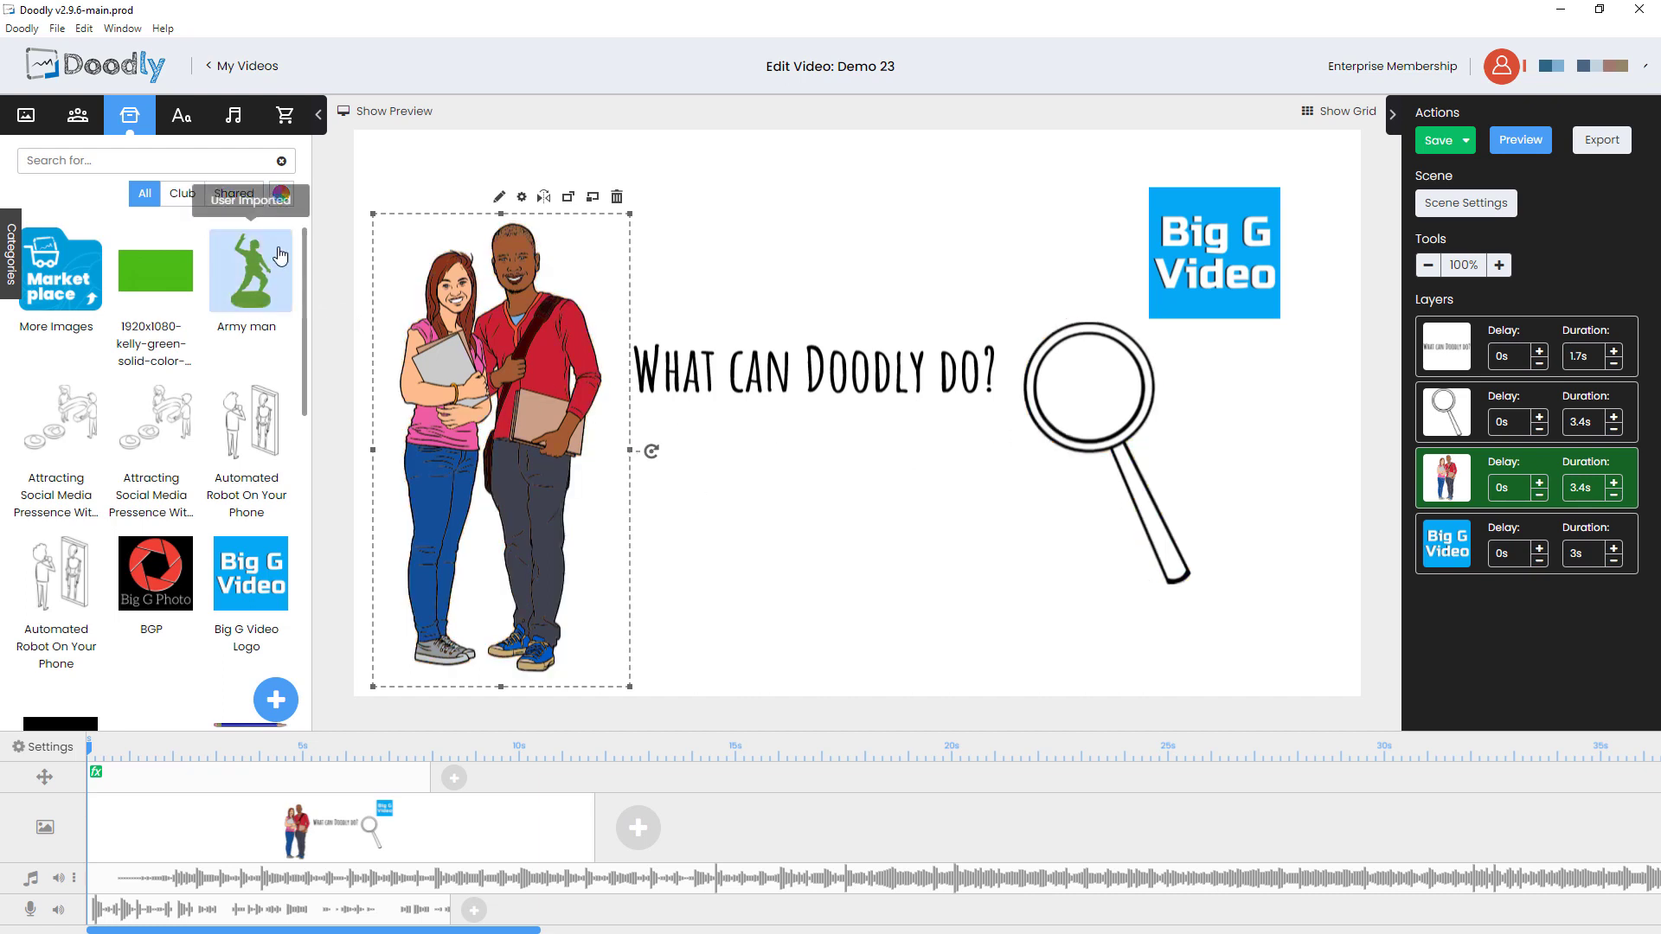
- Turn on Rainbow so the image library shows colour images, and browse the library
left_click(281, 194)
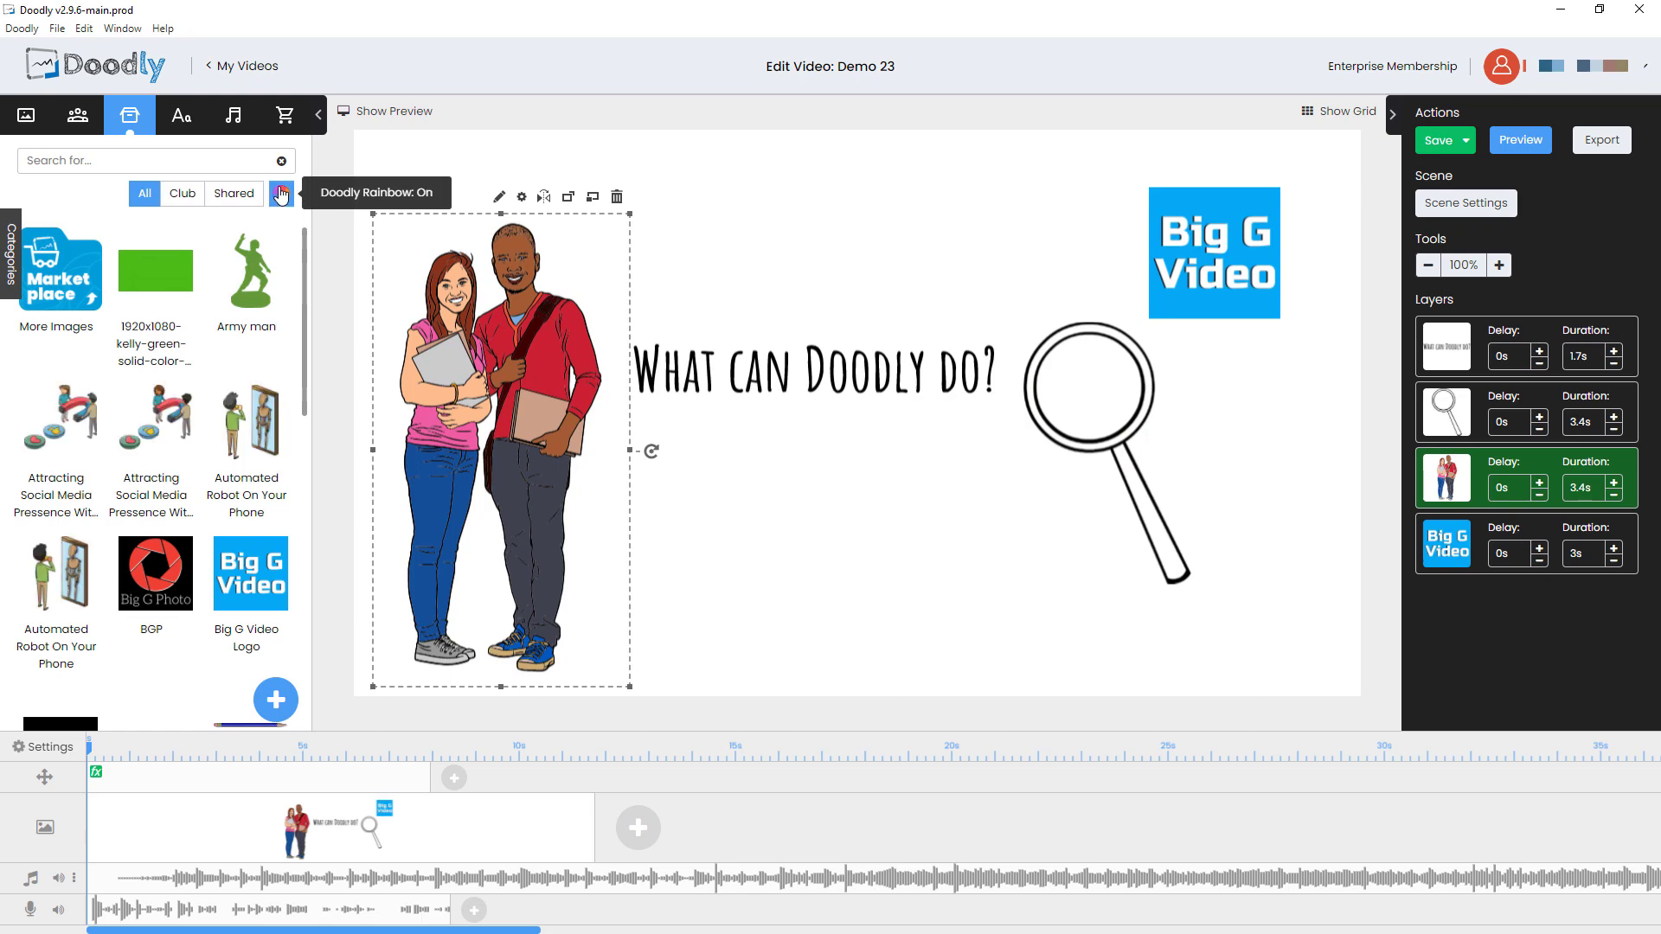
scroll(179, 399, "down", 6)
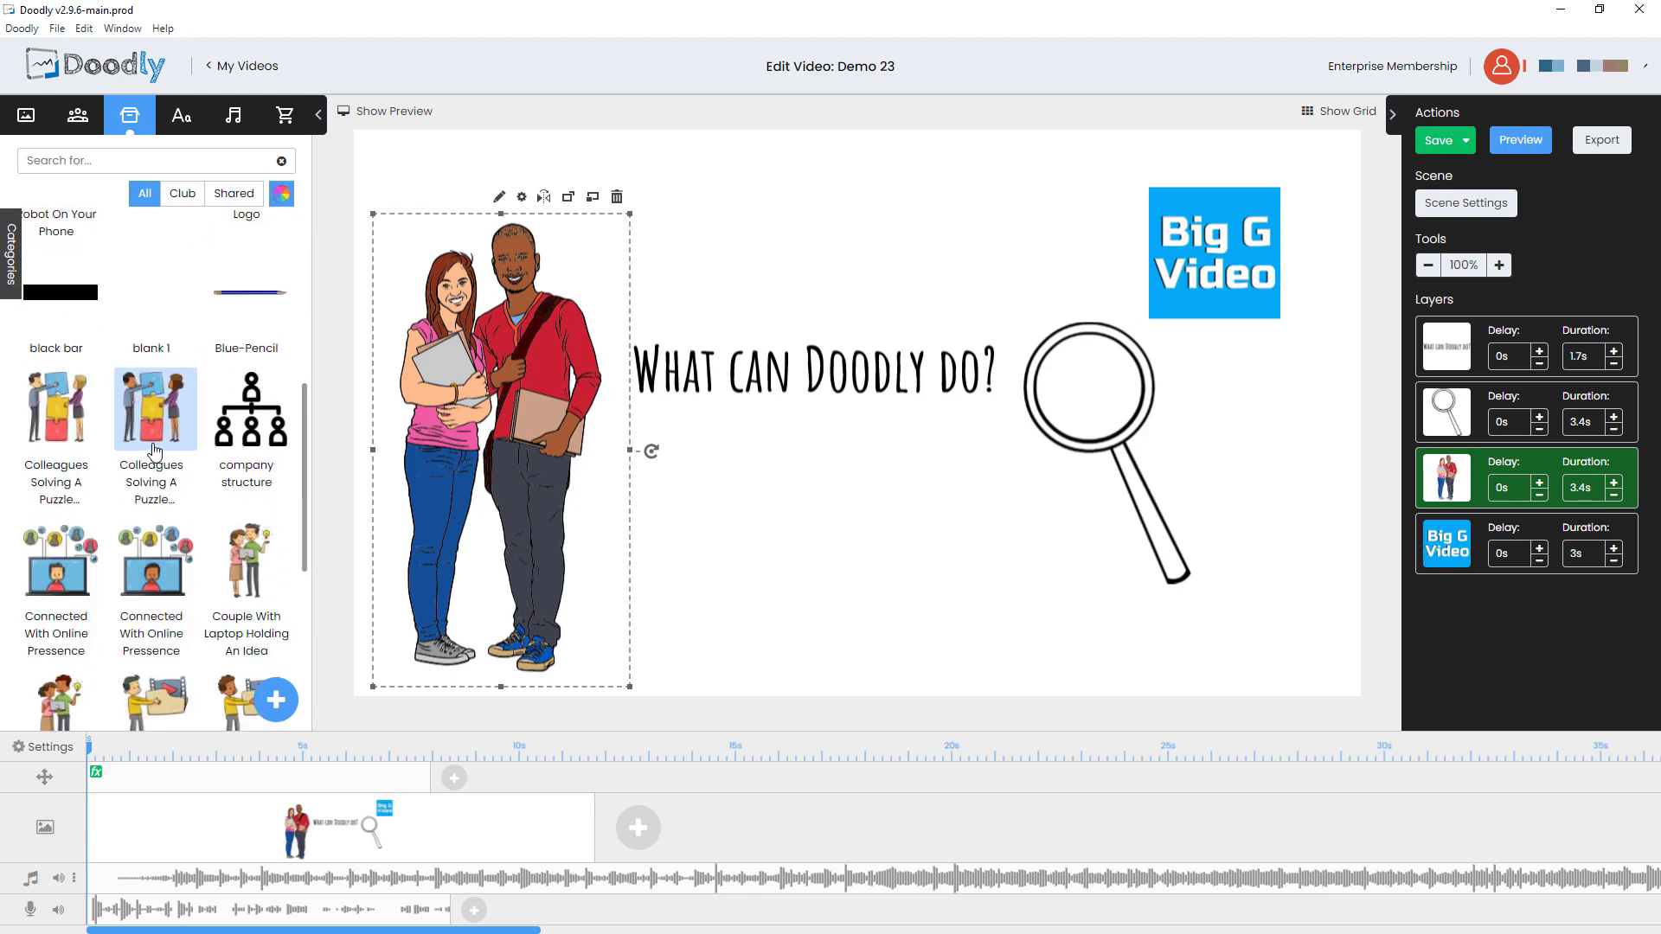
scroll(199, 445, "down", 4)
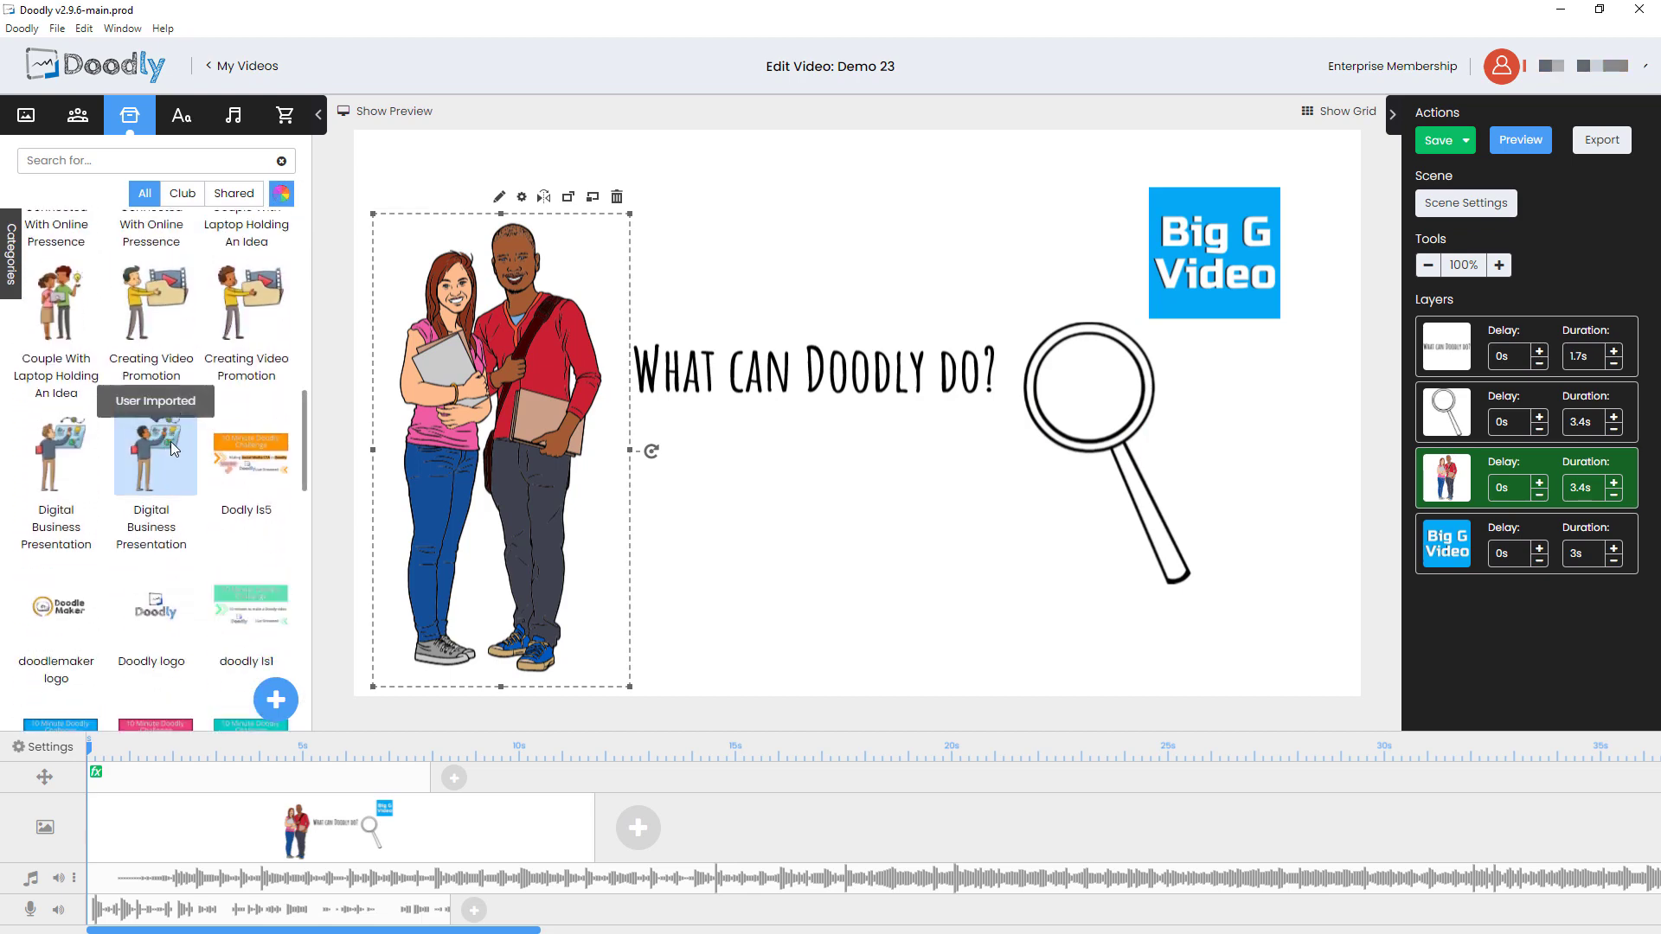
scroll(111, 320, "up", 10)
scroll(110, 320, "up", 1)
- Filter the library to the Animals category and switch Rainbow off for line art
left_click(12, 271)
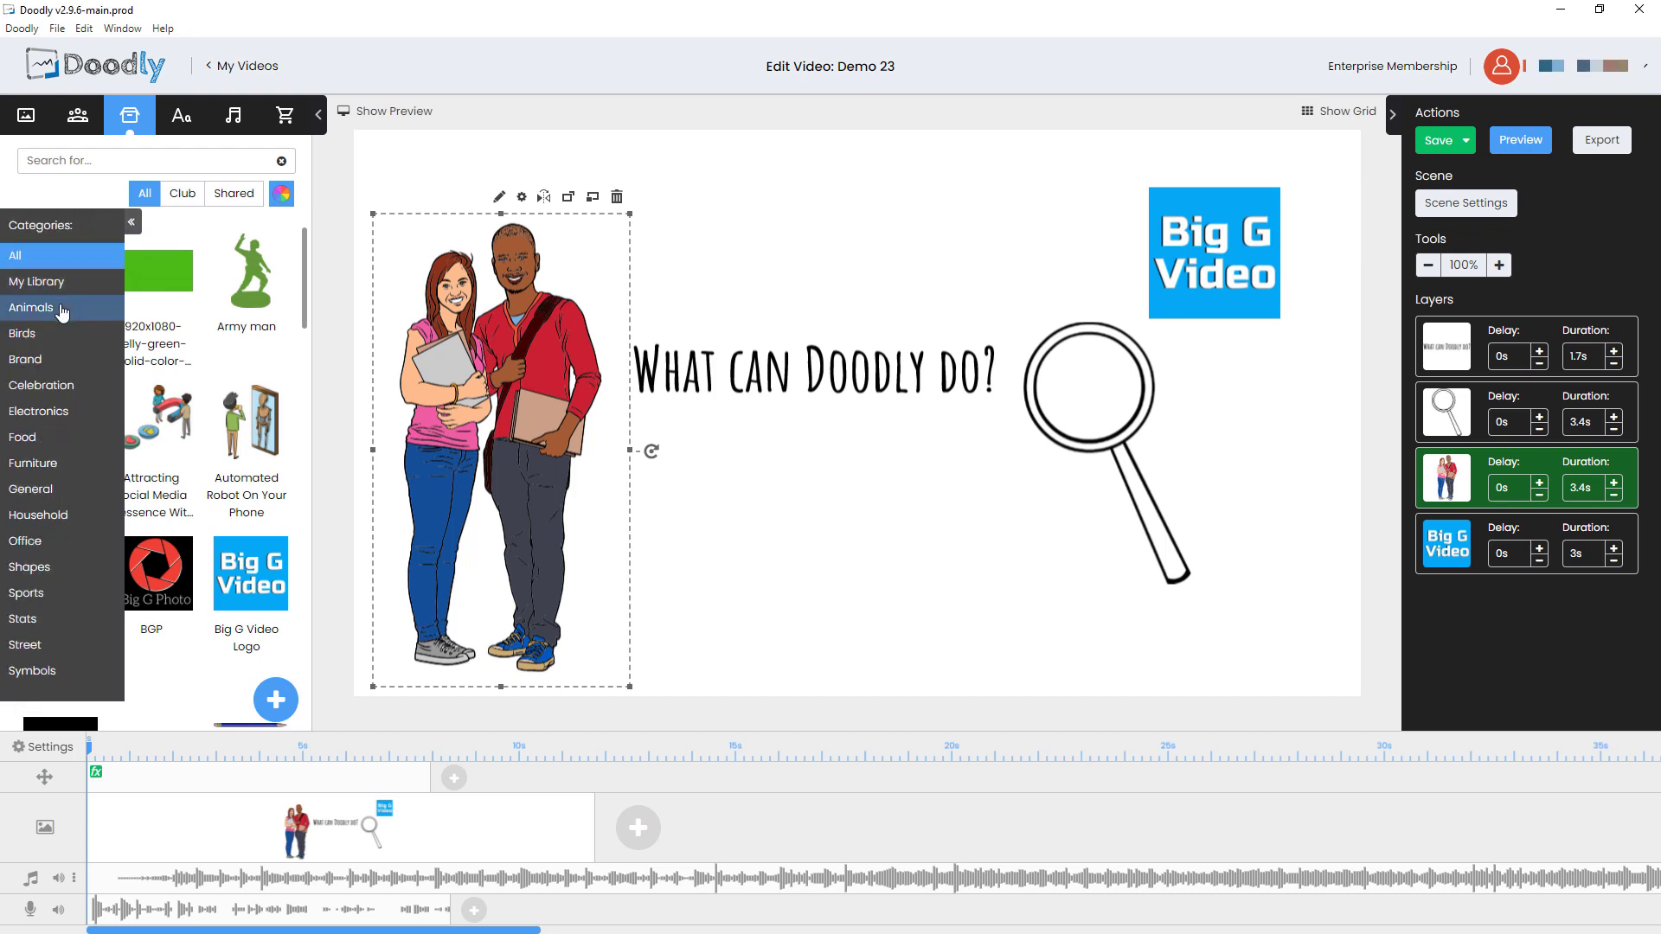
left_click(62, 311)
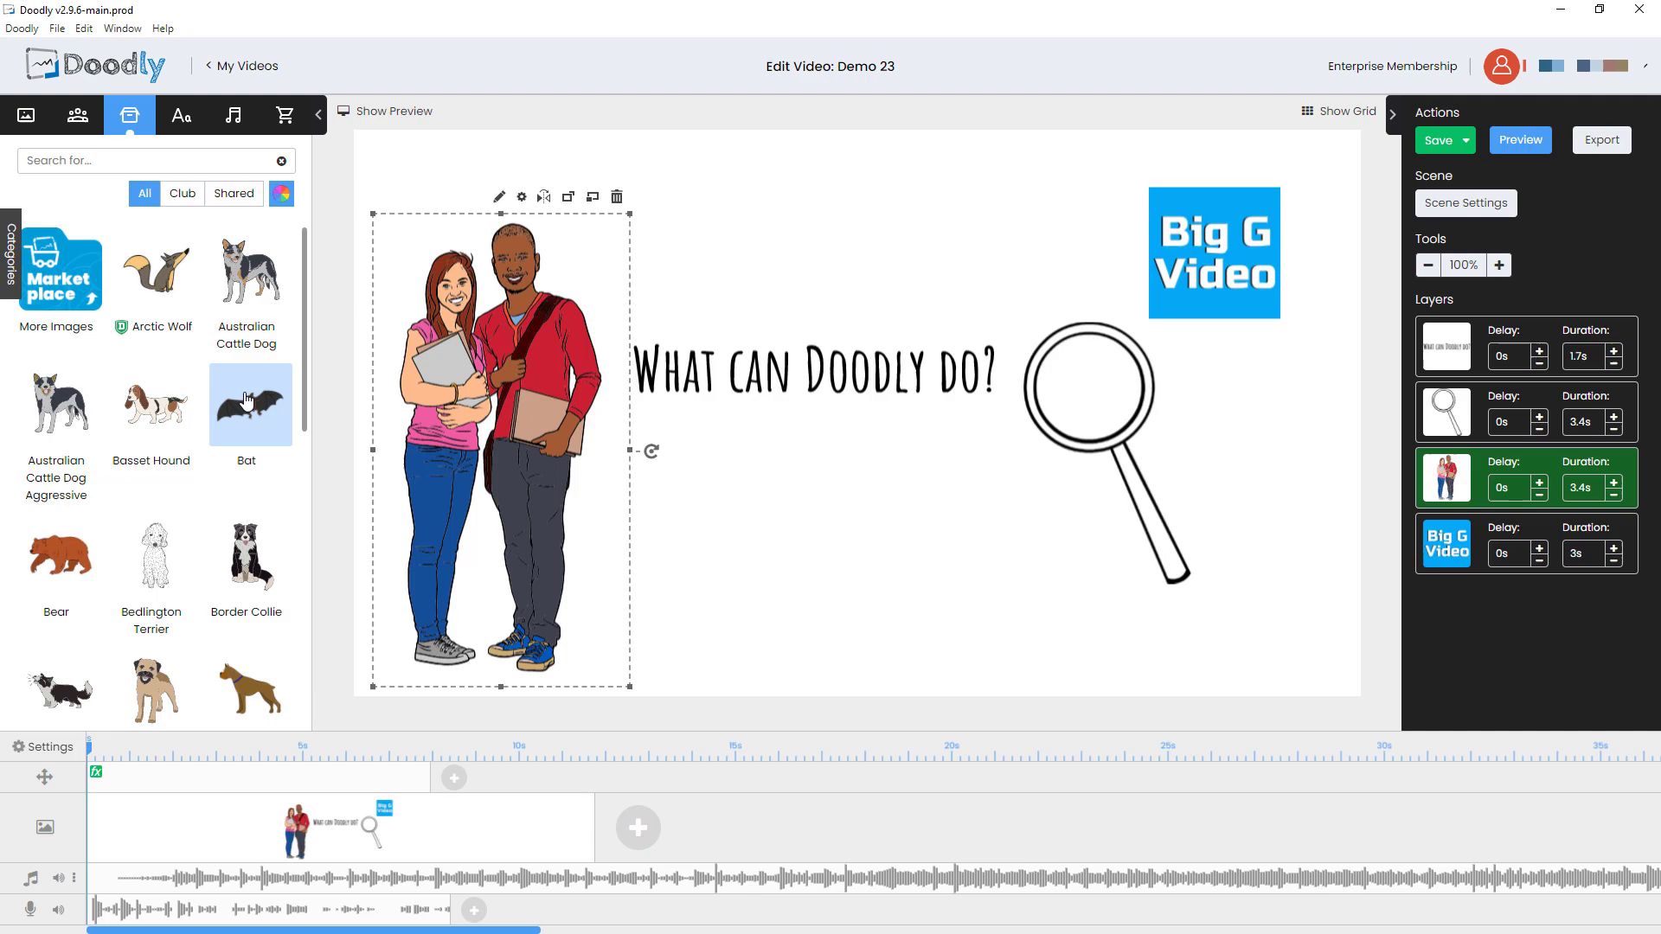
left_click(278, 199)
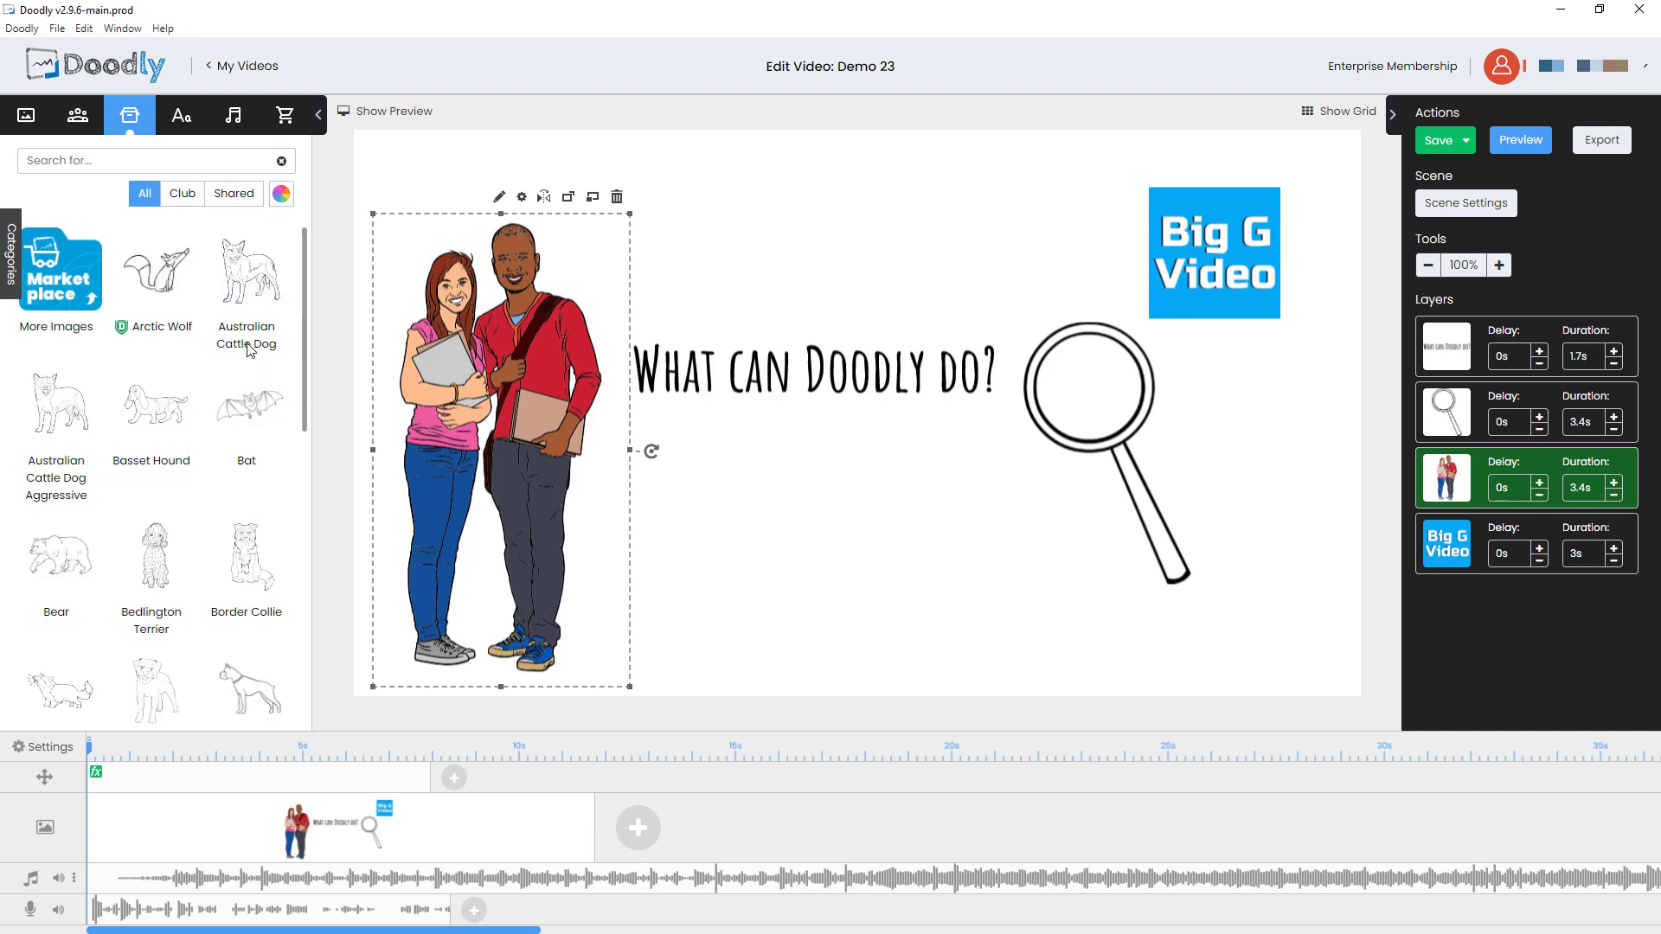